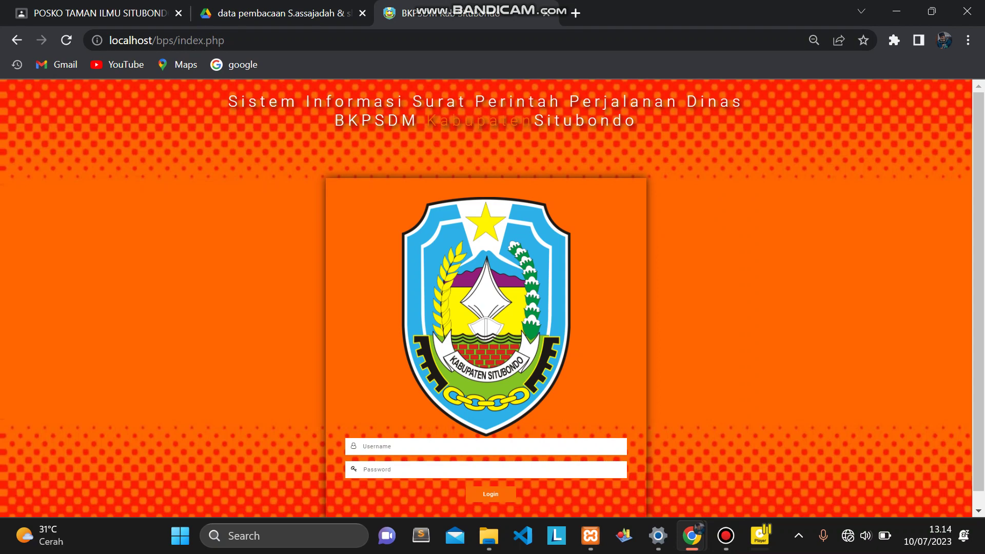
Fill the Username field with the saved employee account from the browser suggestions.
scroll(486, 297, down, 1)
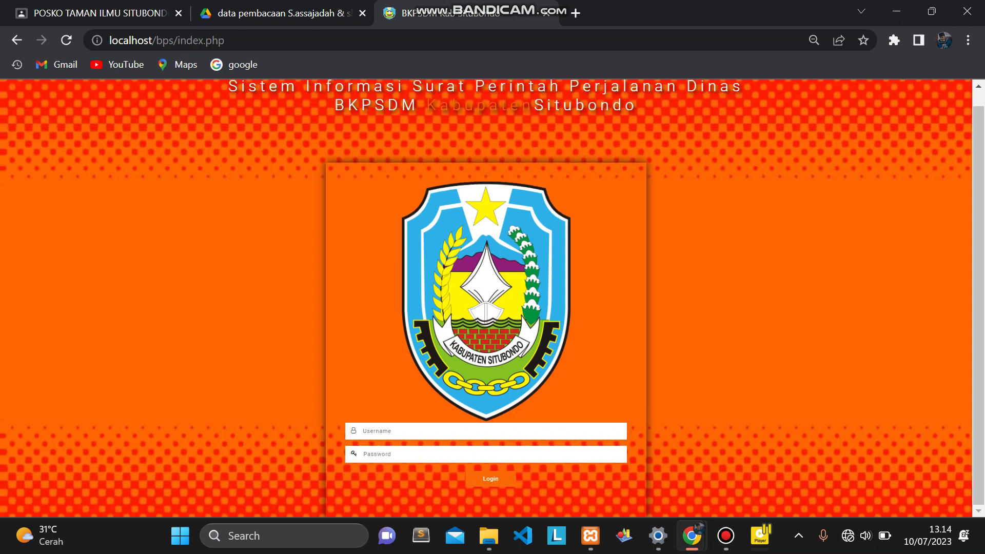
scroll(487, 297, up, 1)
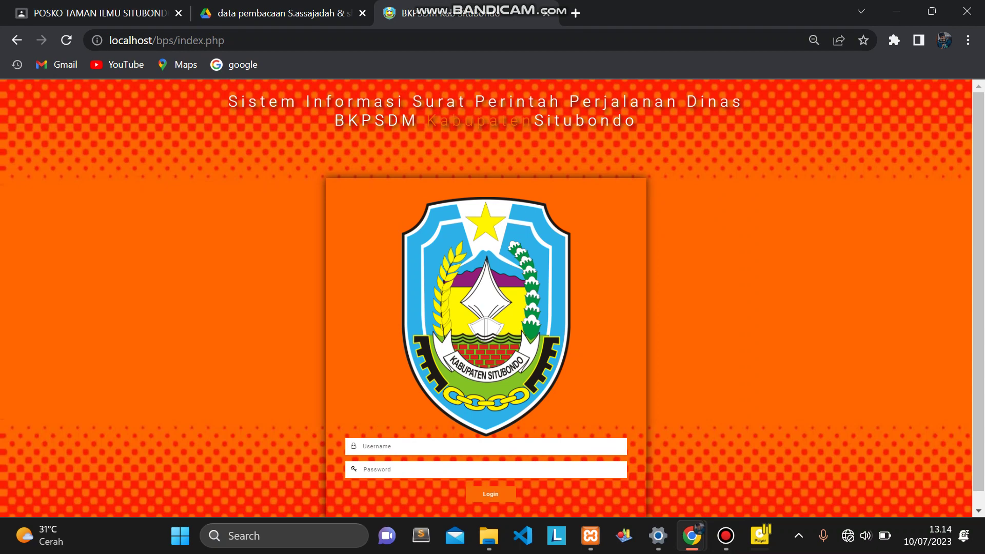
scroll(486, 297, down, 1)
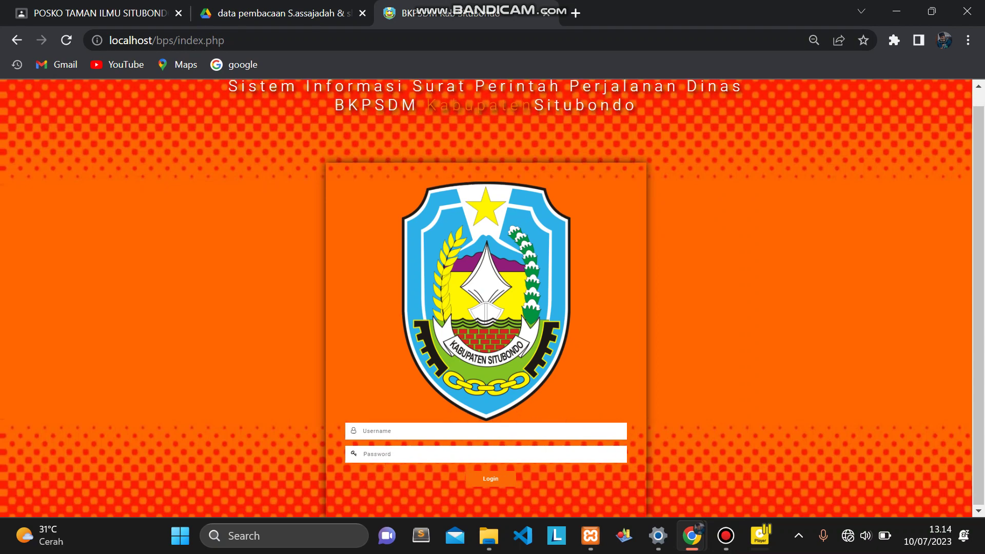
scroll(486, 297, up, 1)
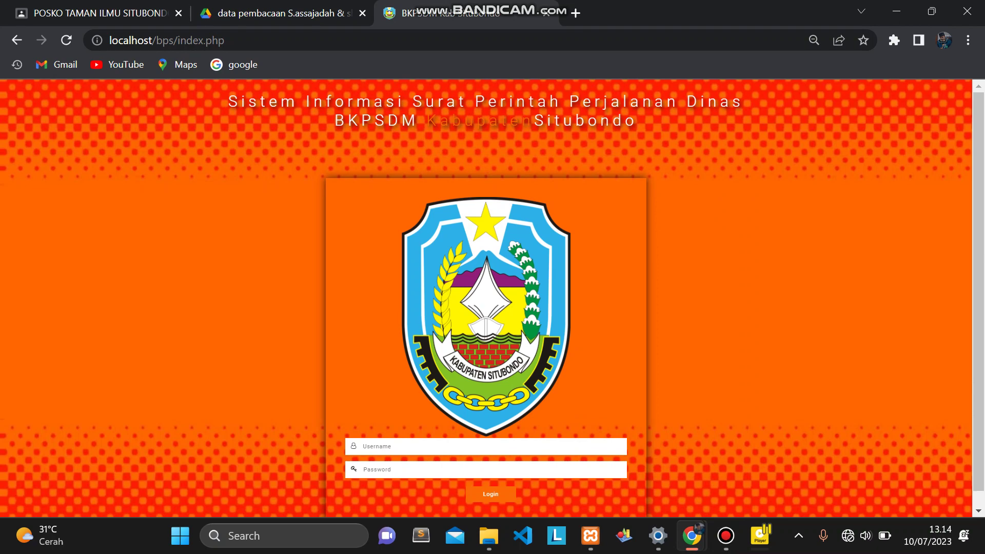
click(455, 447)
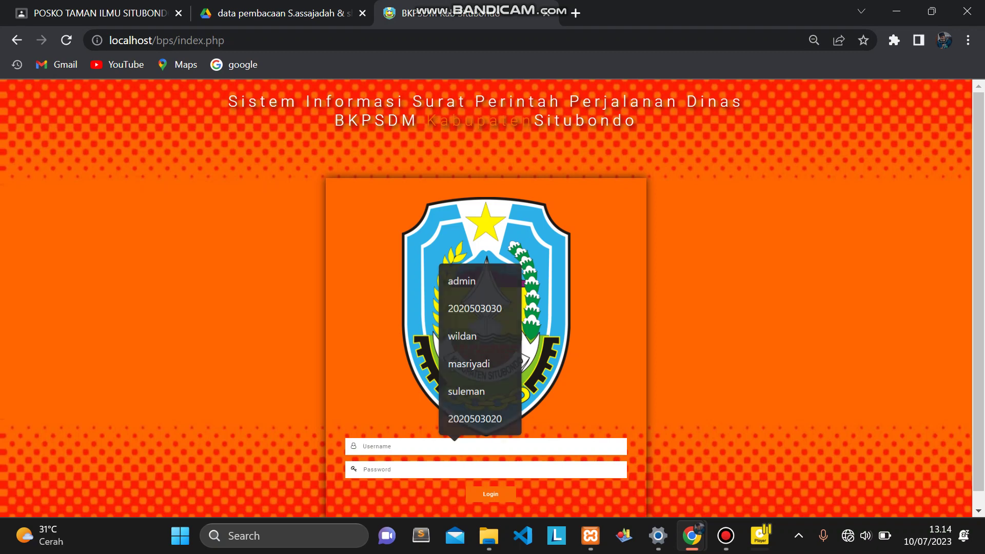
key(Escape)
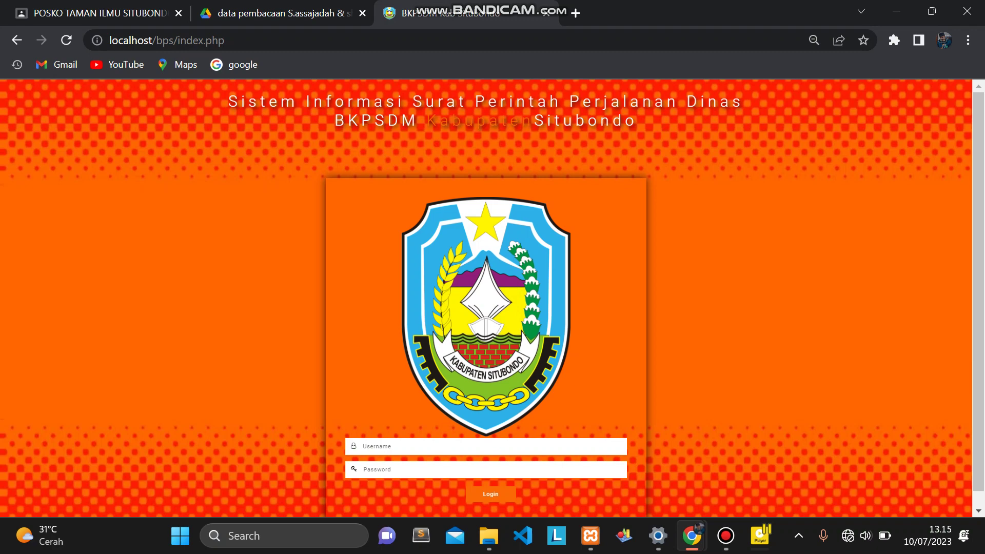
click(455, 447)
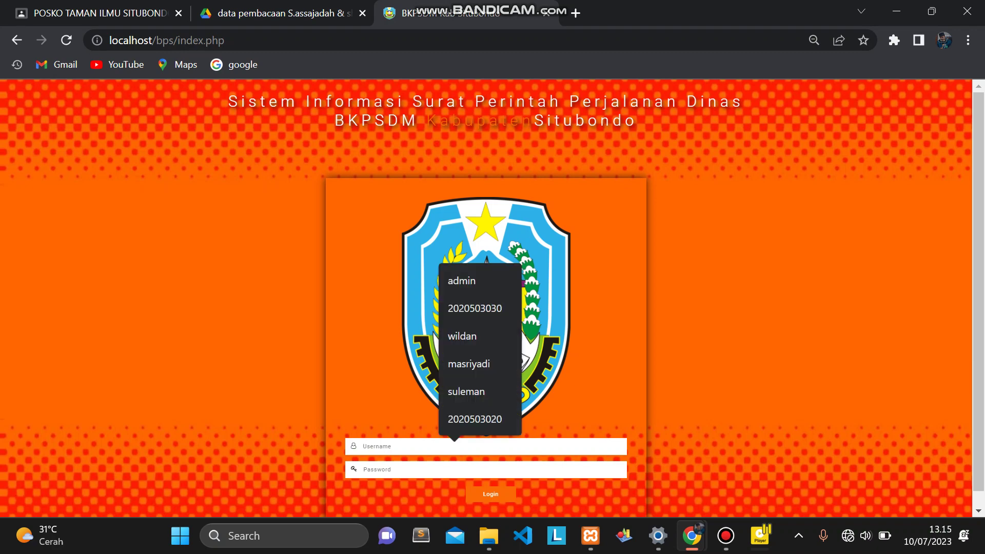
key(Down)
key(Down)
key(Down)
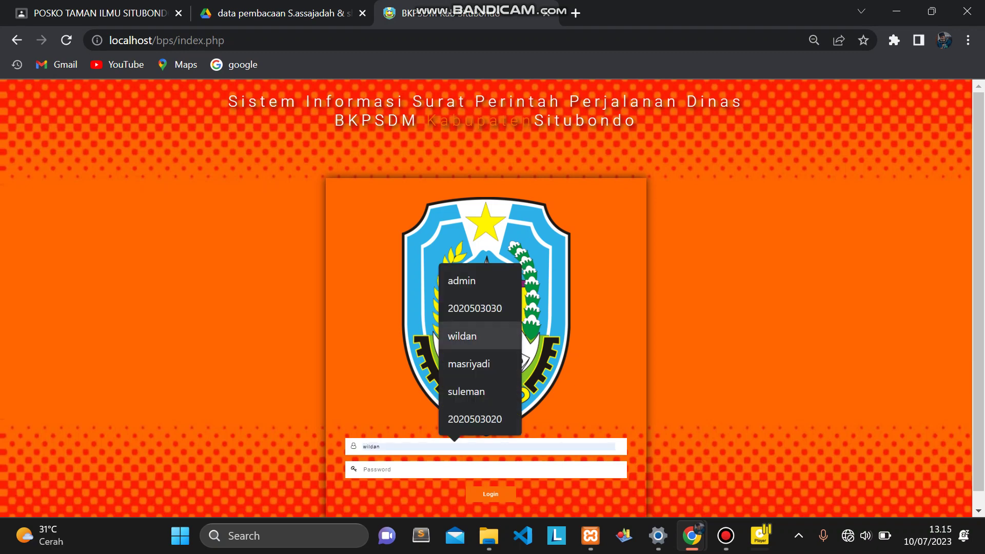
key(Return)
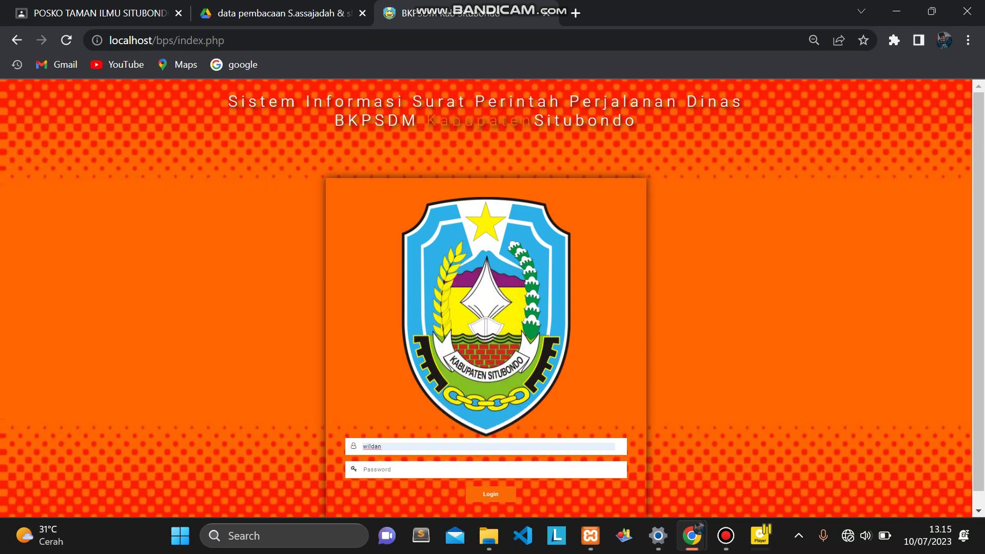
Enter the employee password and submit the login form.
key(ctrl+plus)
key(ctrl+plus)
key(ctrl+plus)
scroll(493, 298, down, 1)
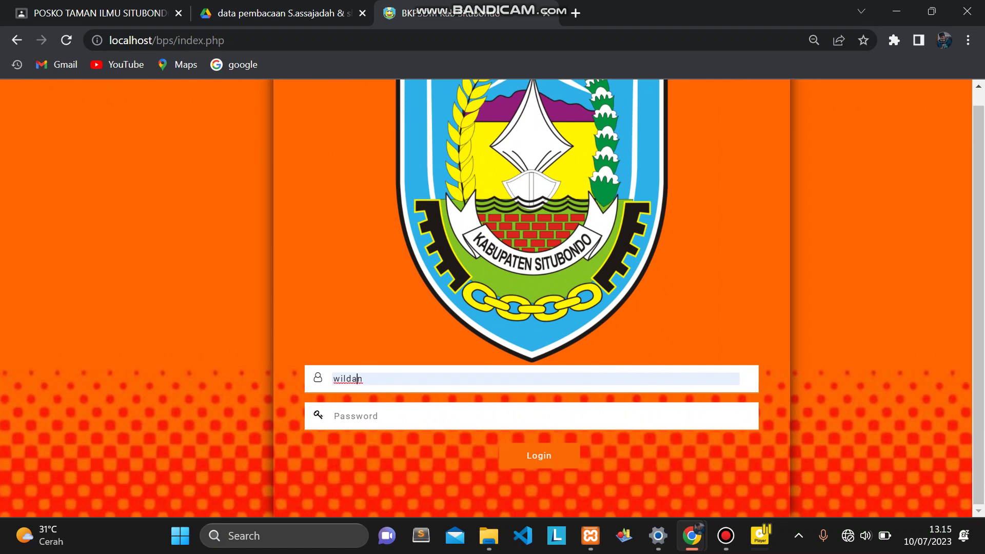
key(ctrl+a)
key(Tab)
text(••••••)
key(Return)
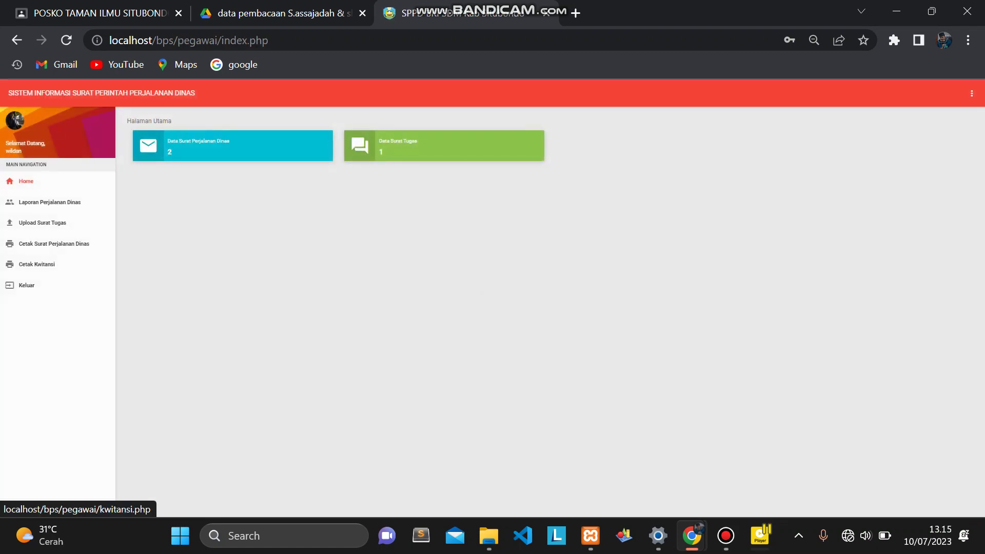
key(ctrl+plus)
key(ctrl+plus)
key(ctrl+plus)
key(ctrl+plus)
key(ctrl+plus)
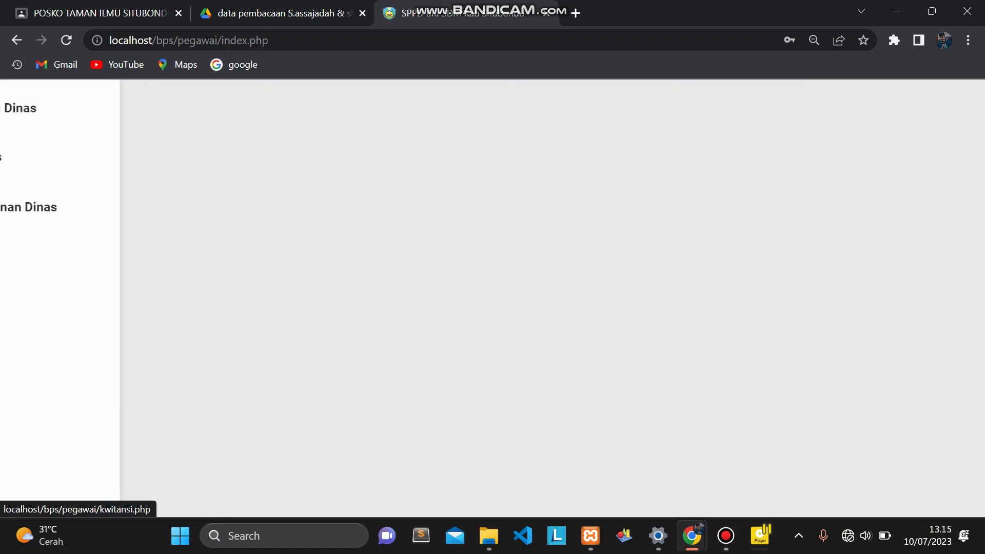
scroll(493, 298, up, 3)
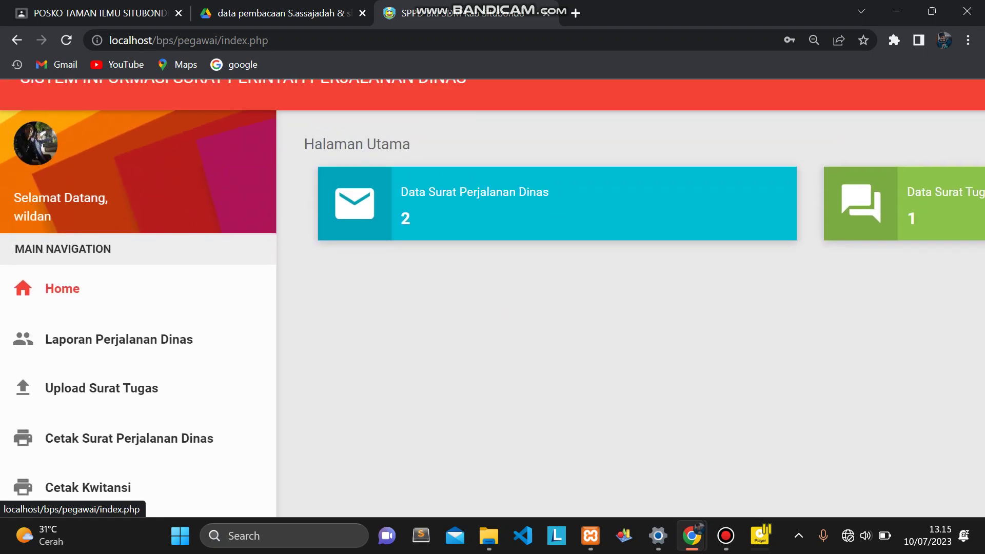
scroll(493, 297, down, 3)
scroll(492, 298, up, 3)
key(ctrl+minus)
key(ctrl+minus)
key(ctrl+minus)
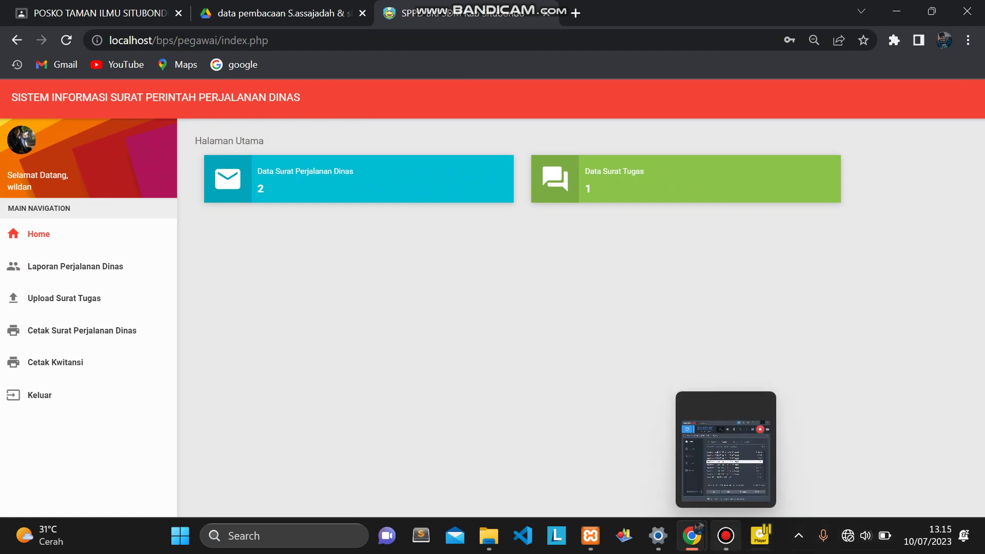
click(725, 536)
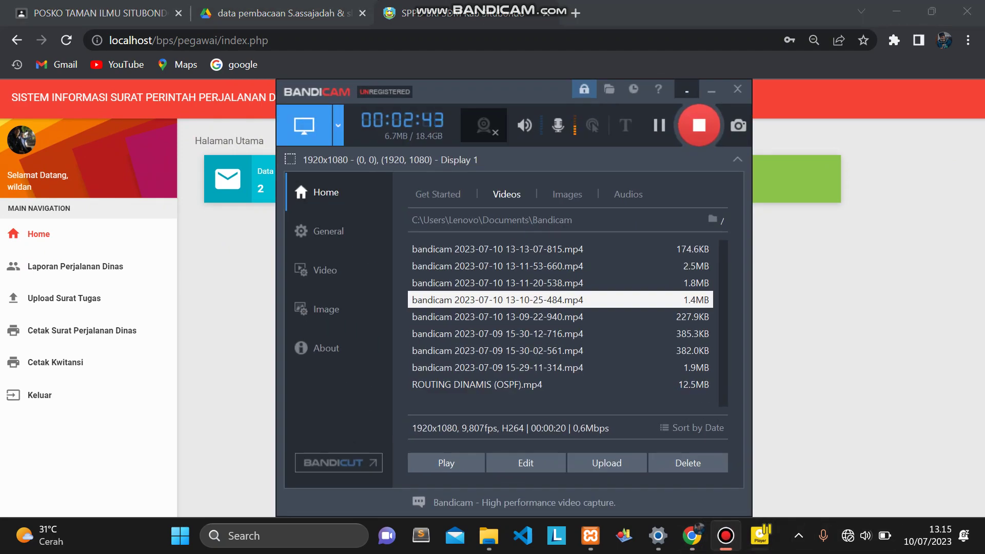
click(712, 91)
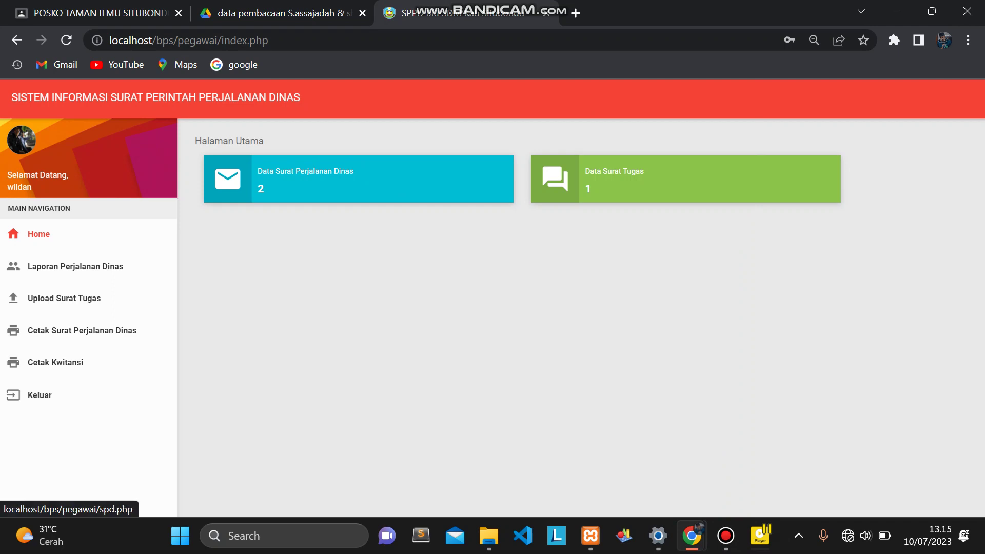
Browse the Cetak Surat Perjalanan Dinas, Laporan Perjalanan Dinas, Cetak Kwitansi and Upload Surat Tugas pages.
click(51, 331)
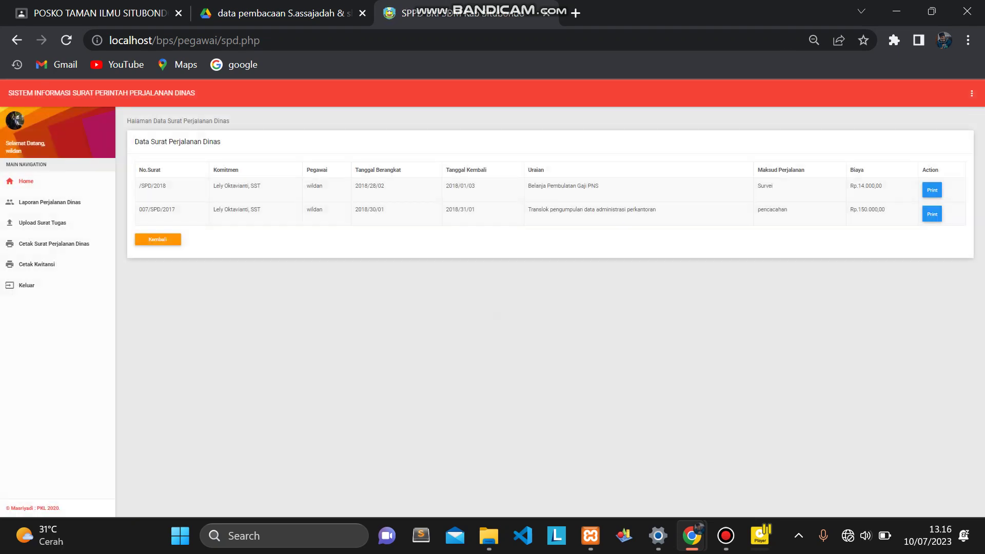
scroll(77, 343, up, 4)
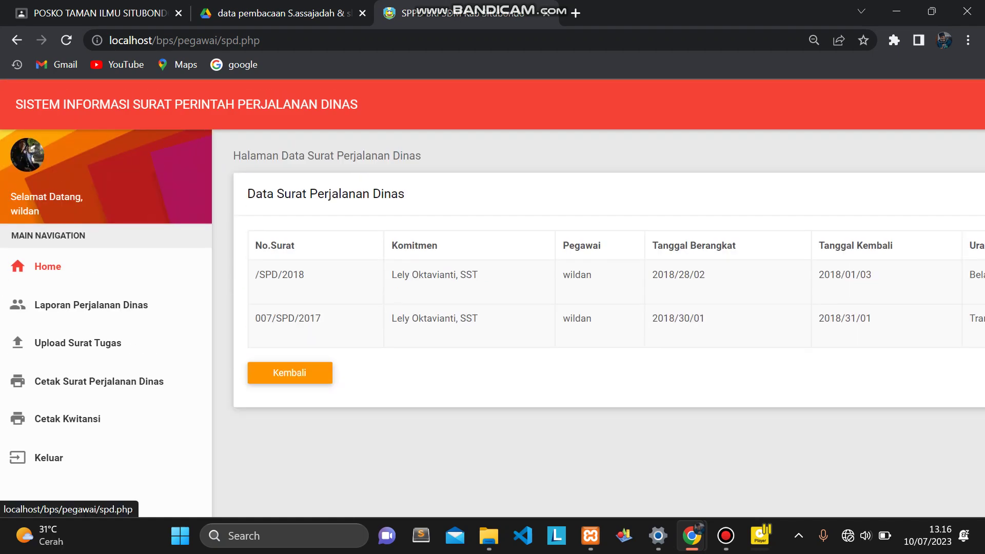
click(90, 305)
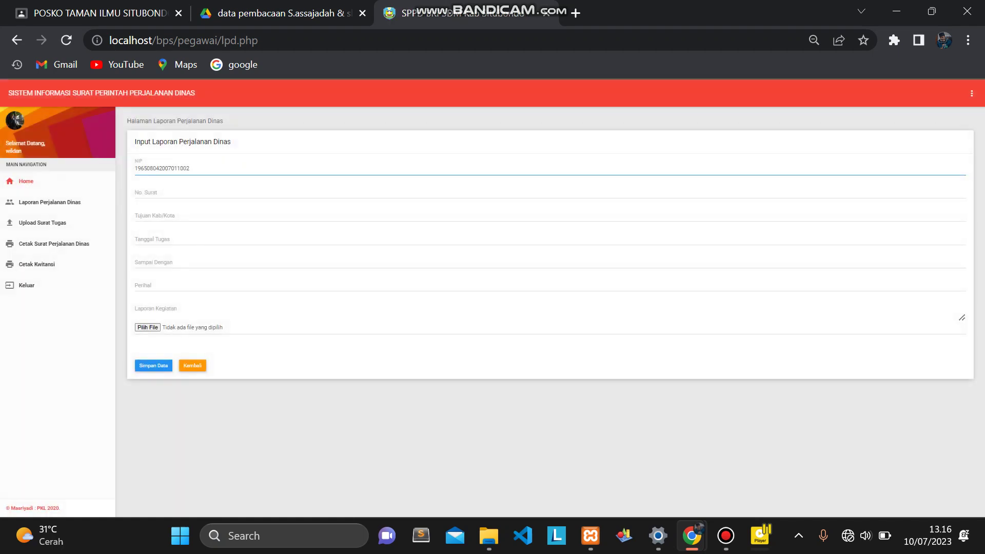
scroll(77, 338, up, 5)
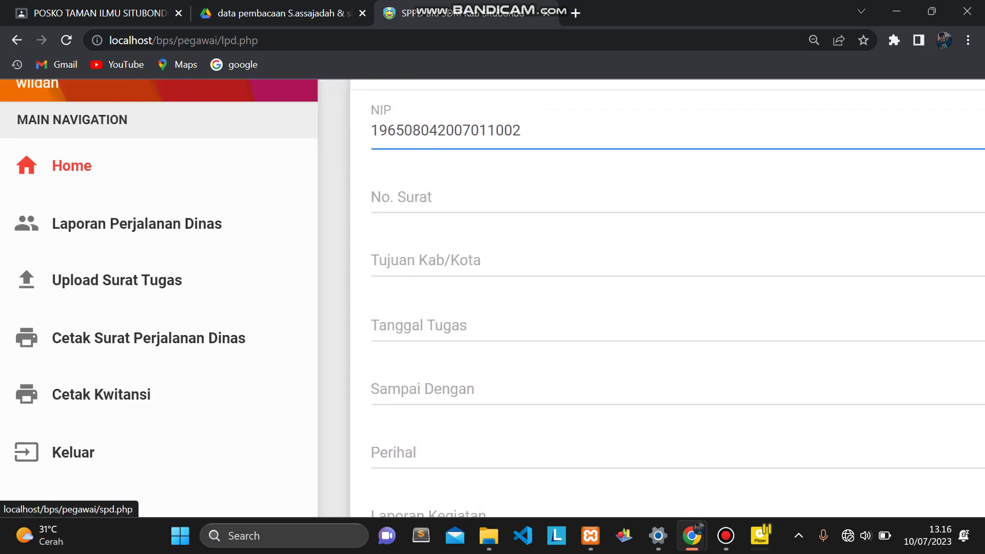
scroll(77, 359, down, 3)
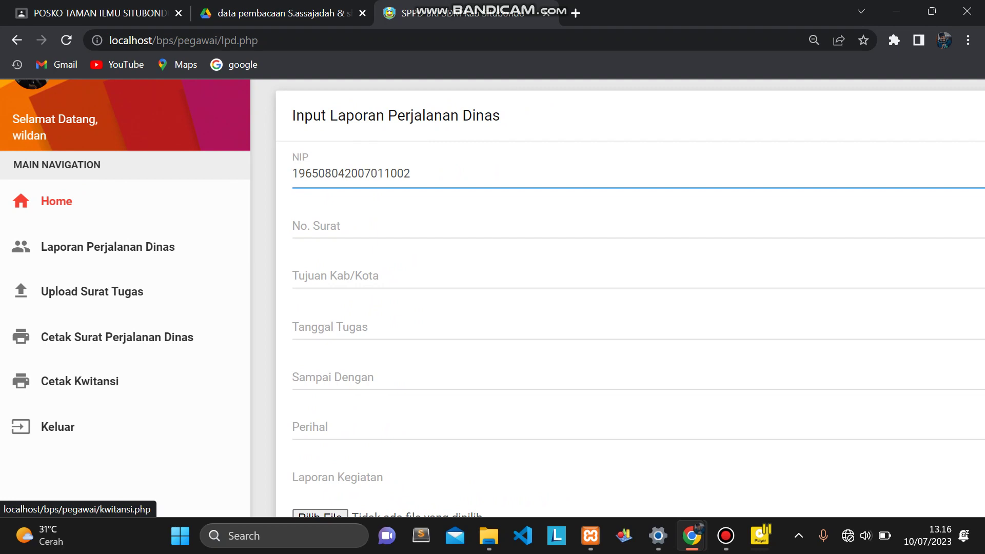
click(80, 381)
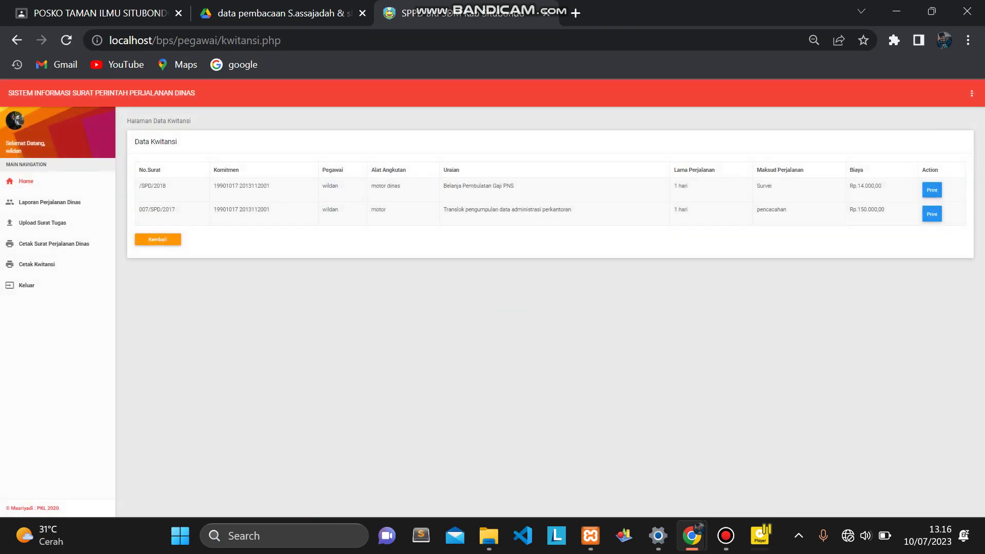
scroll(77, 308, up, 2)
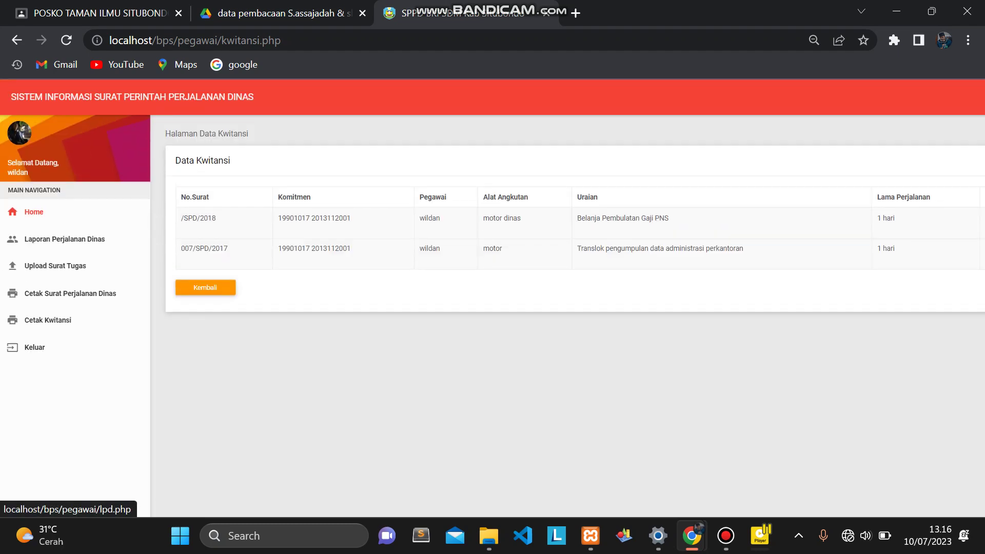
click(55, 266)
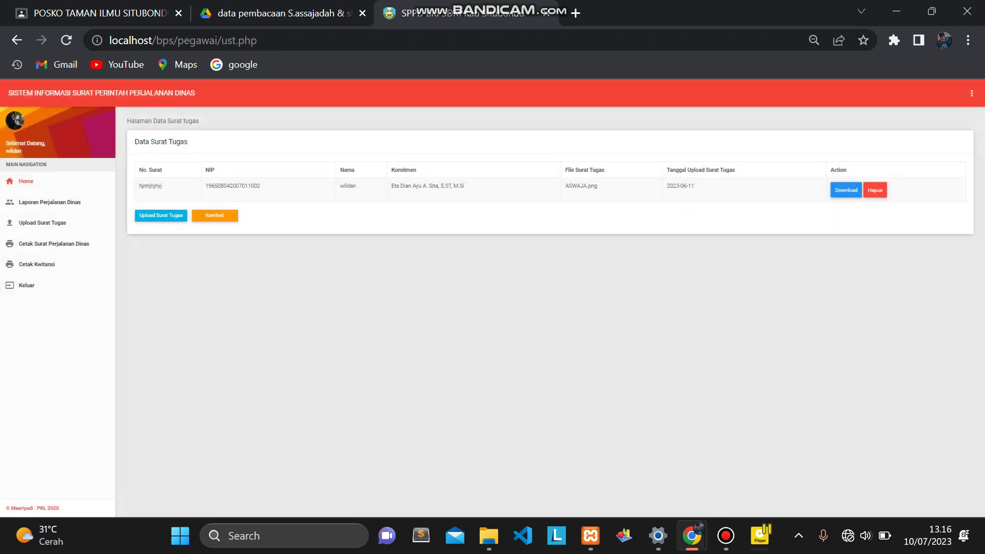
Open the new assignment letter upload form and zoom in on it.
scroll(492, 302, up, 5)
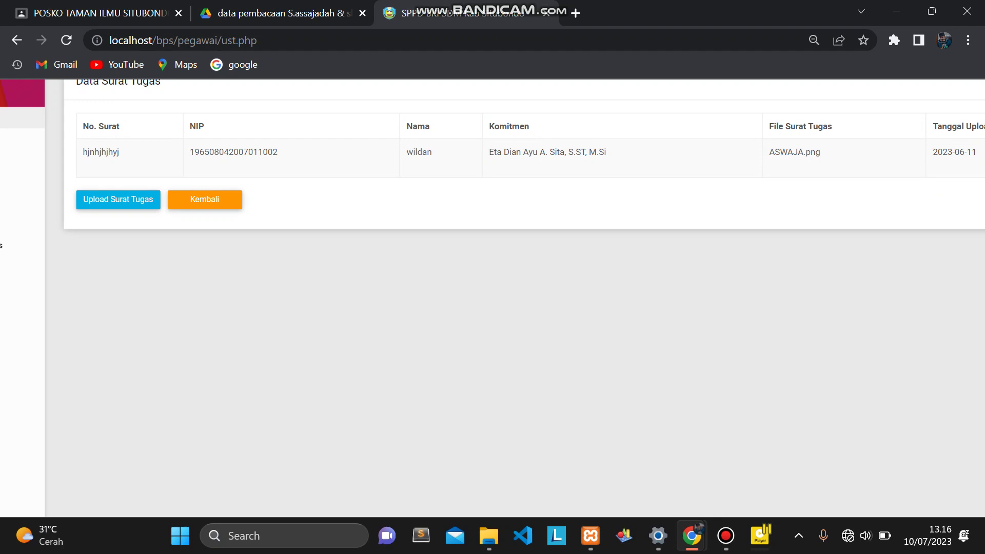
click(118, 200)
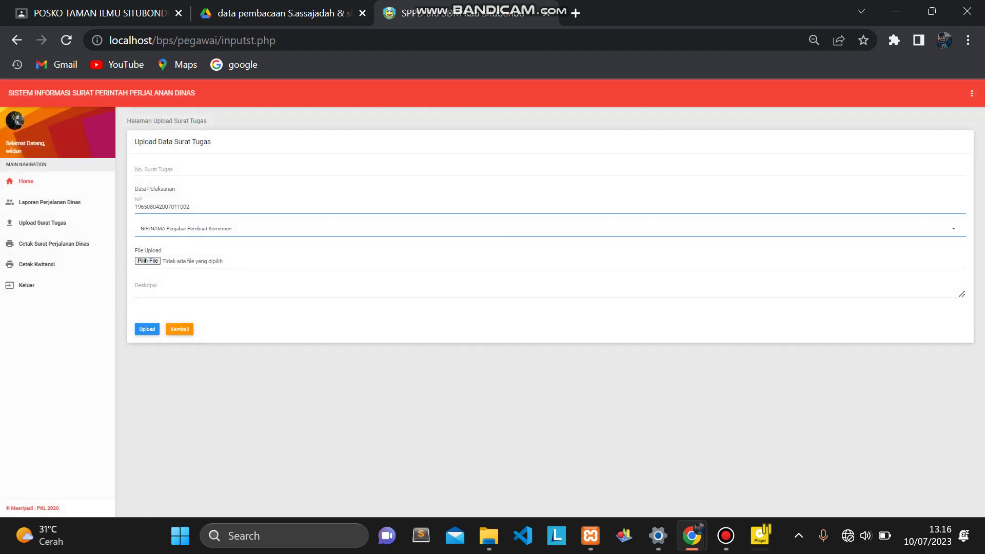
click(164, 170)
scroll(164, 172, up, 3)
key(ctrl+plus)
key(ctrl+plus)
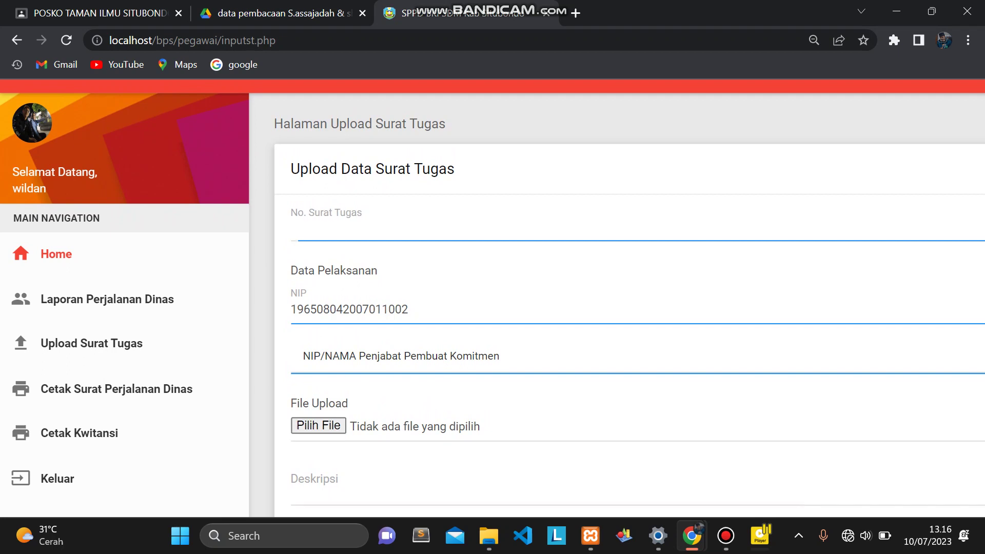
scroll(493, 296, down, 1)
scroll(616, 296, down, 1)
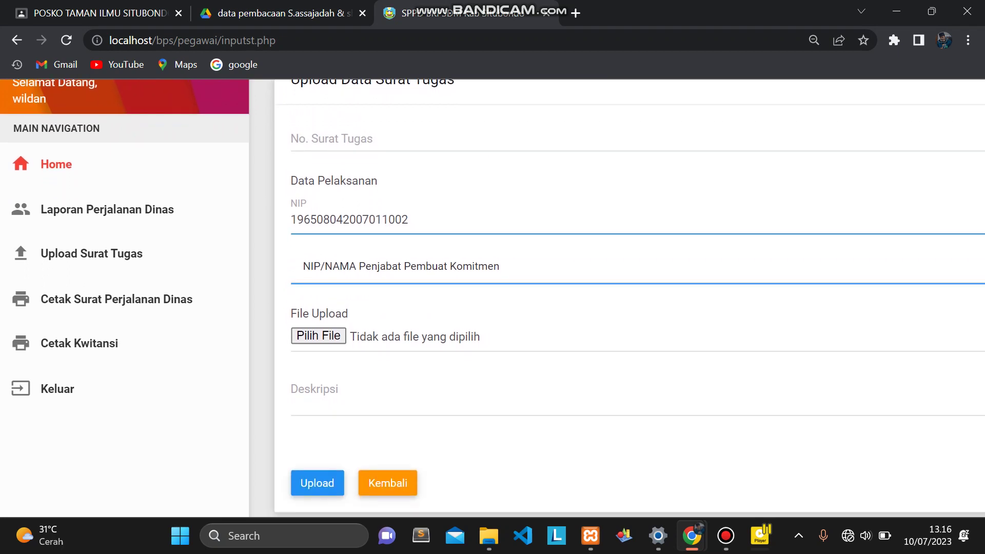
Check the Penjabat officials list without choosing anyone, then bring up the file chooser.
click(400, 266)
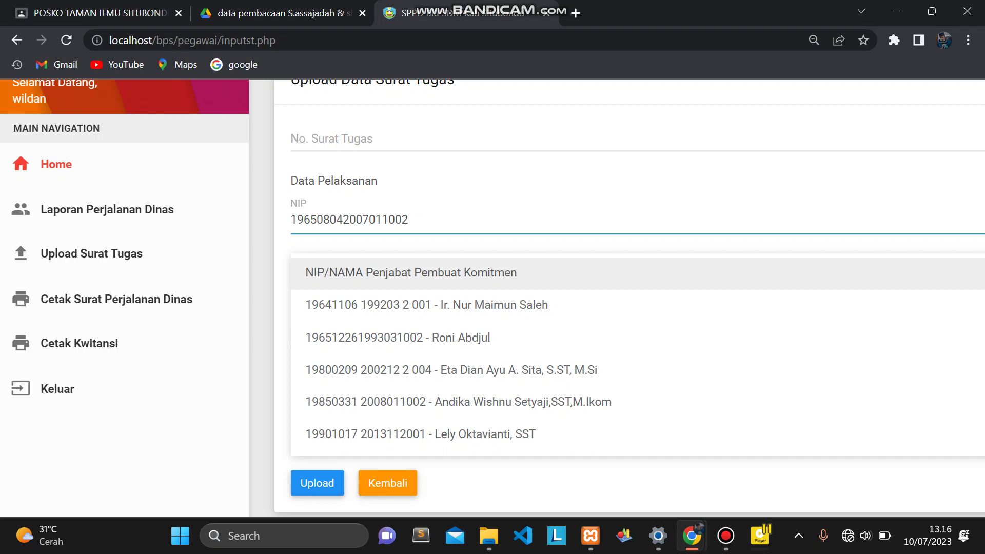
key(Escape)
click(400, 266)
key(Escape)
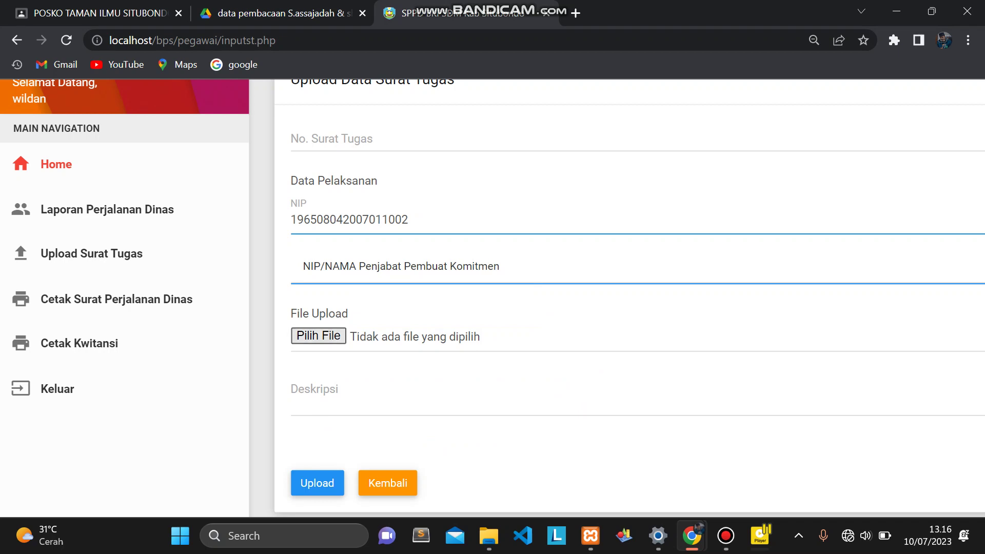
key(Tab)
key(space)
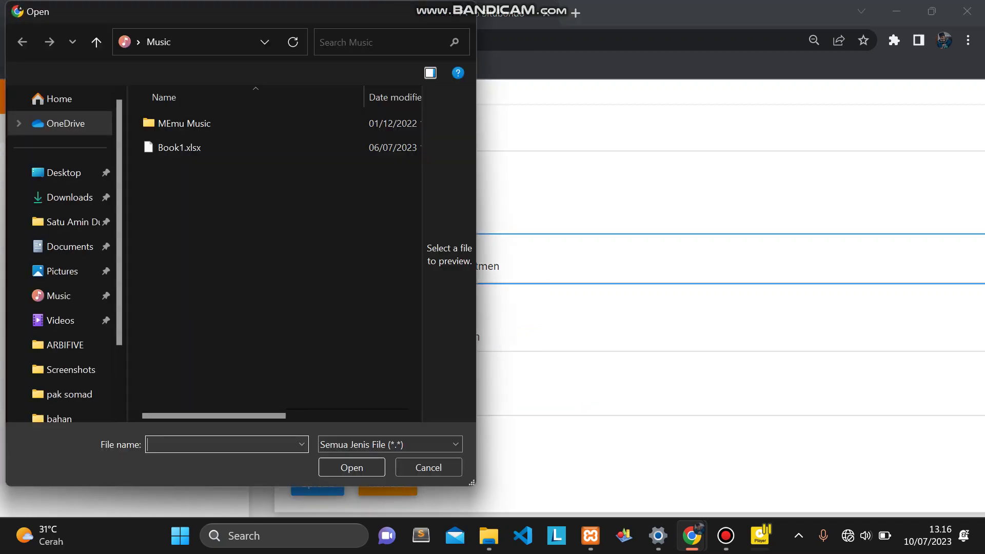
Attach Book1.xlsx and enter the description 'ke denpasar'.
click(179, 147)
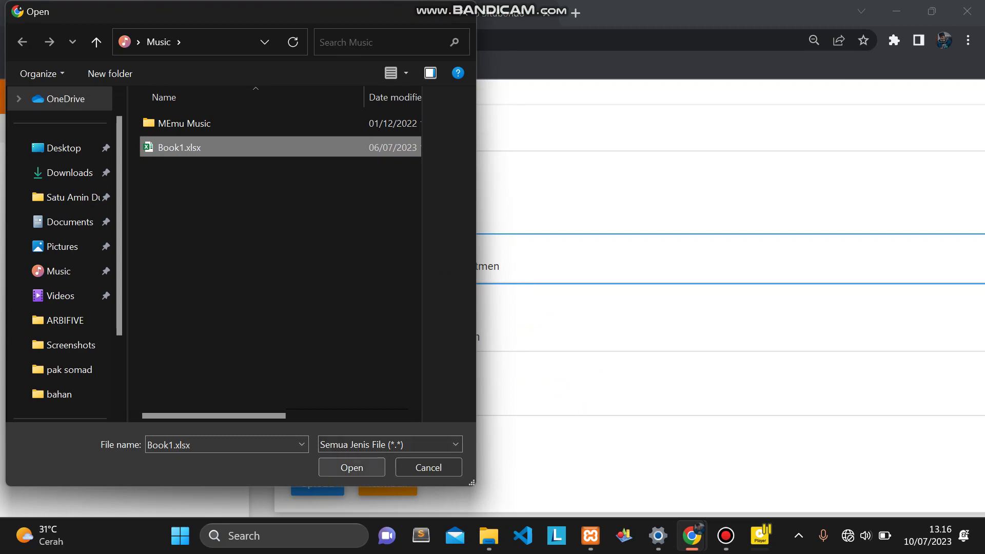
key(Return)
click(318, 387)
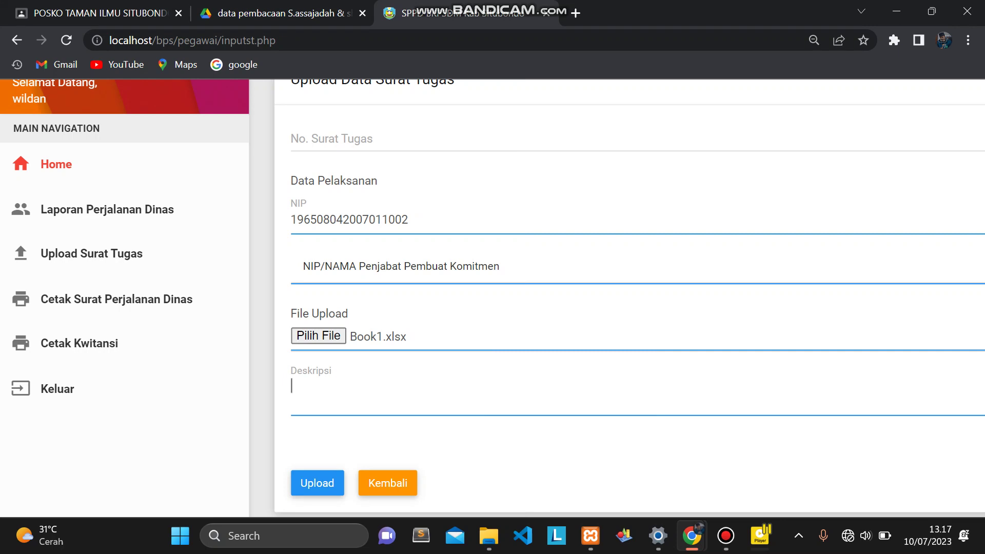
scroll(492, 298, down, 1)
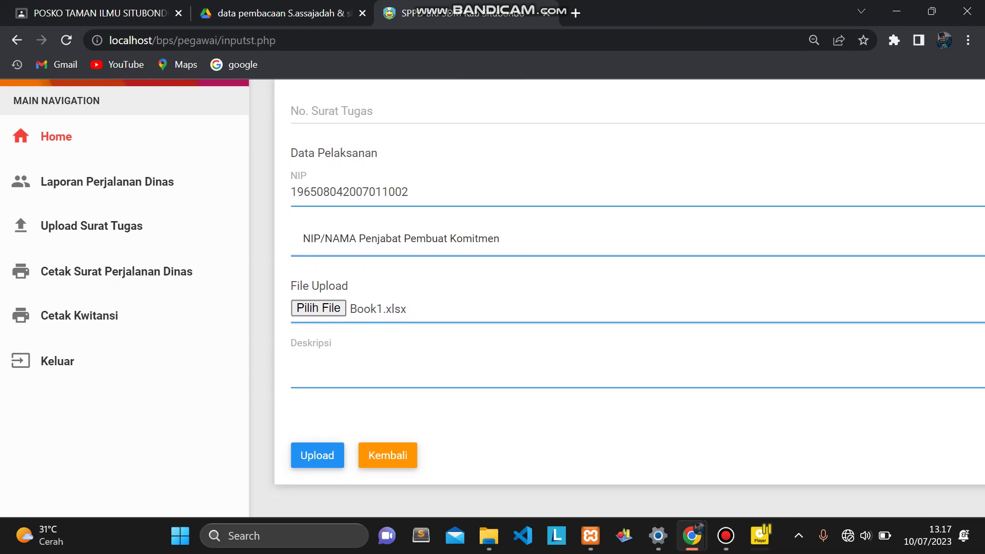
text(d)
key(BackSpace)
text(ke de)
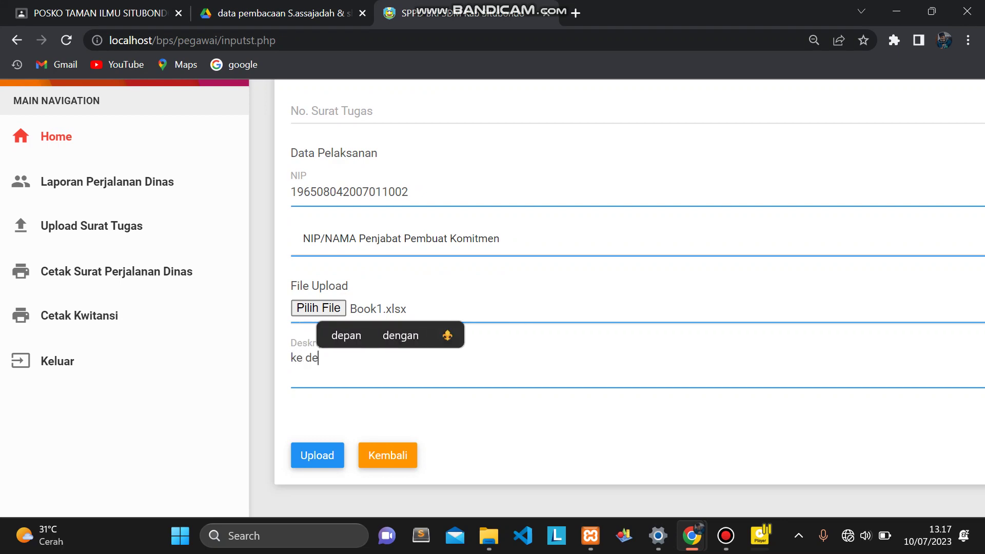
text(npas)
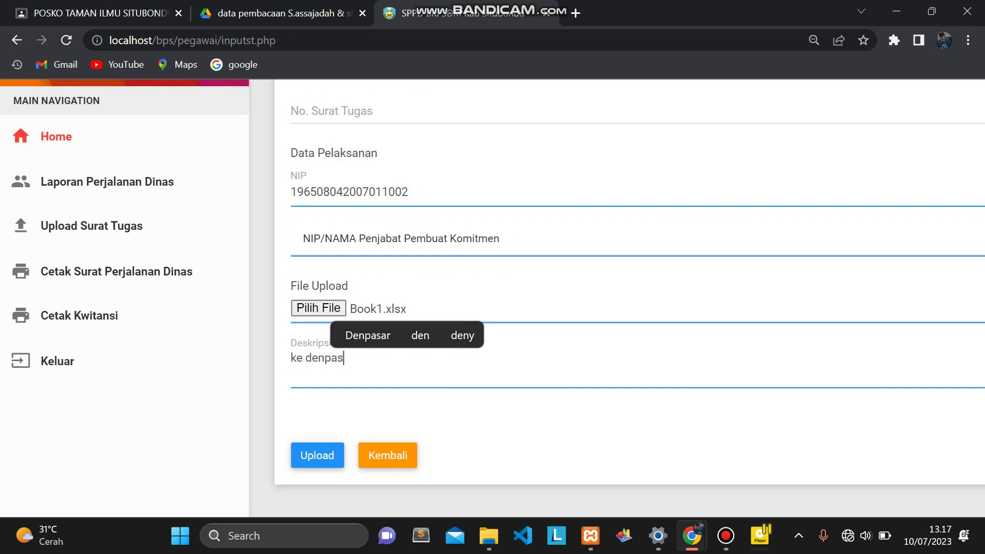
text(ar)
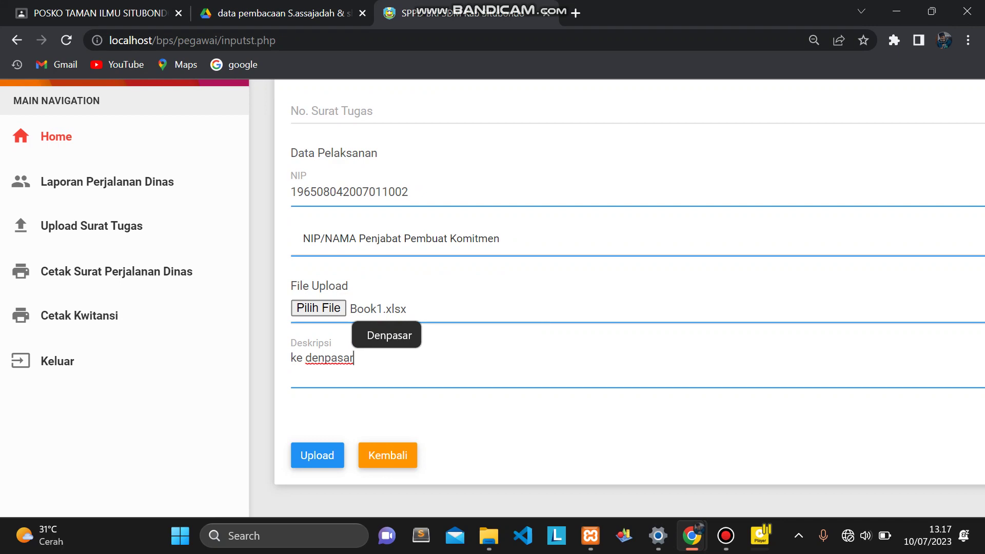
Enter assignment letter number 123 and submit the upload.
click(334, 111)
text(f)
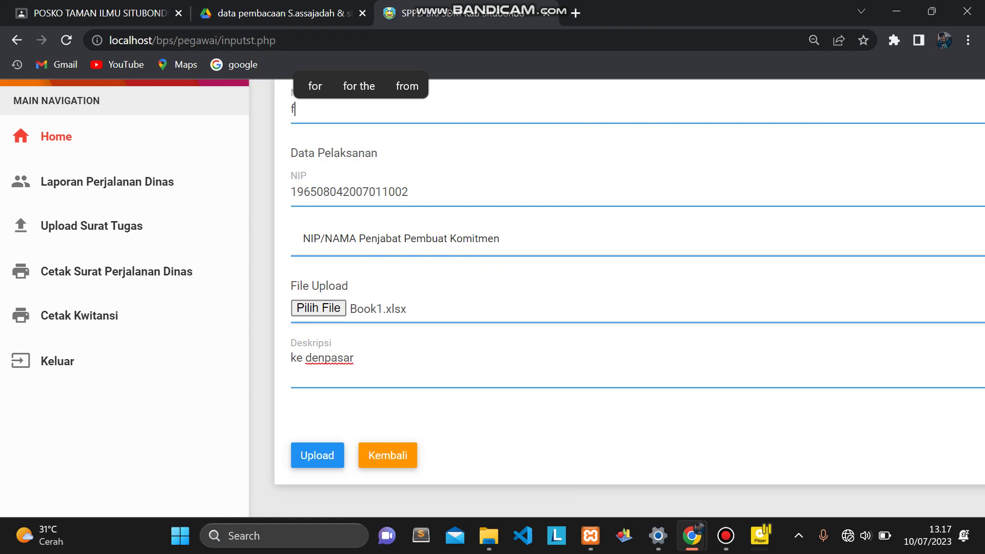
key(BackSpace)
text(123)
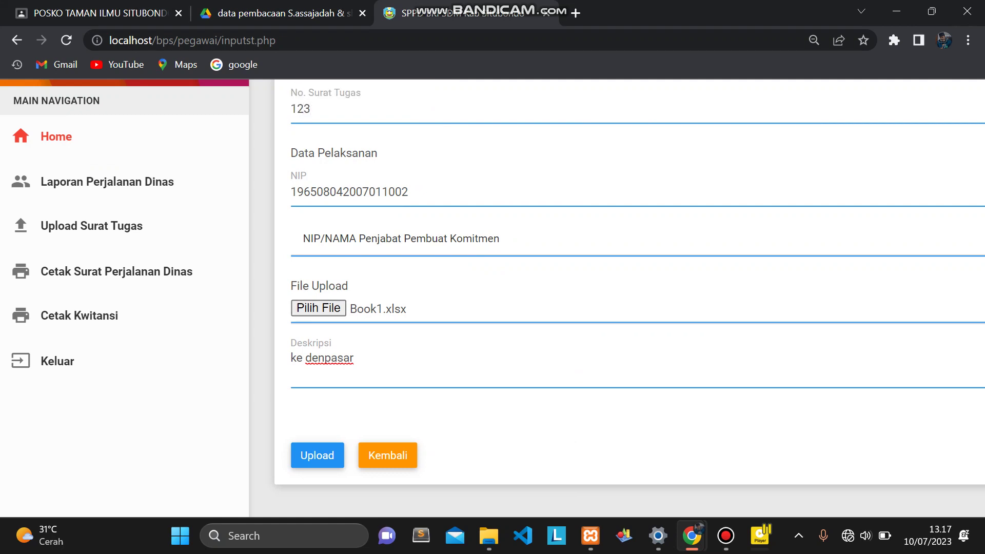
key(Return)
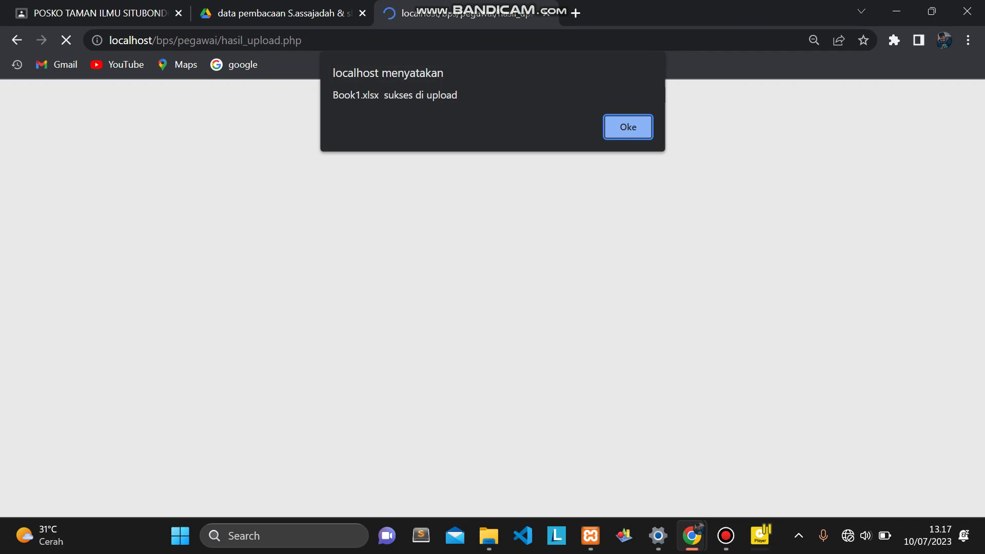
Dismiss the upload success alert and open the Laporan Perjalanan Dinas input form.
key(Return)
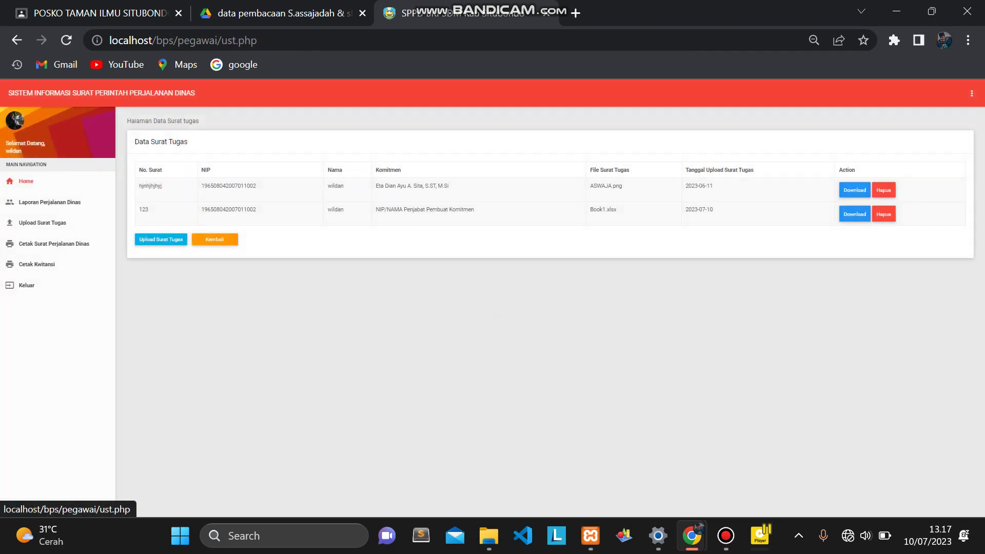
ctrl+scroll(74, 188, up, 5)
click(74, 189)
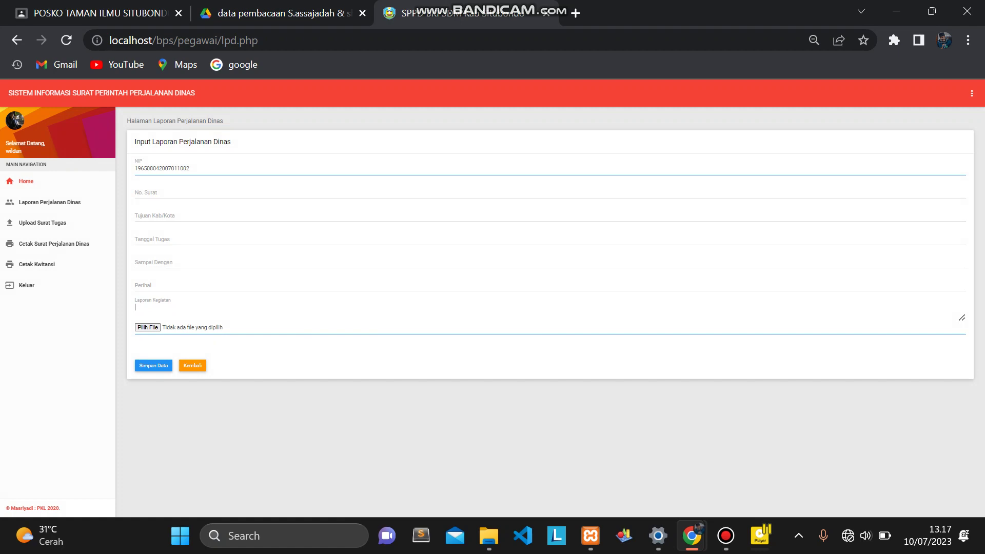
Leave the empty travel report and open the Cetak Surat Perjalanan Dinas list.
key(Return)
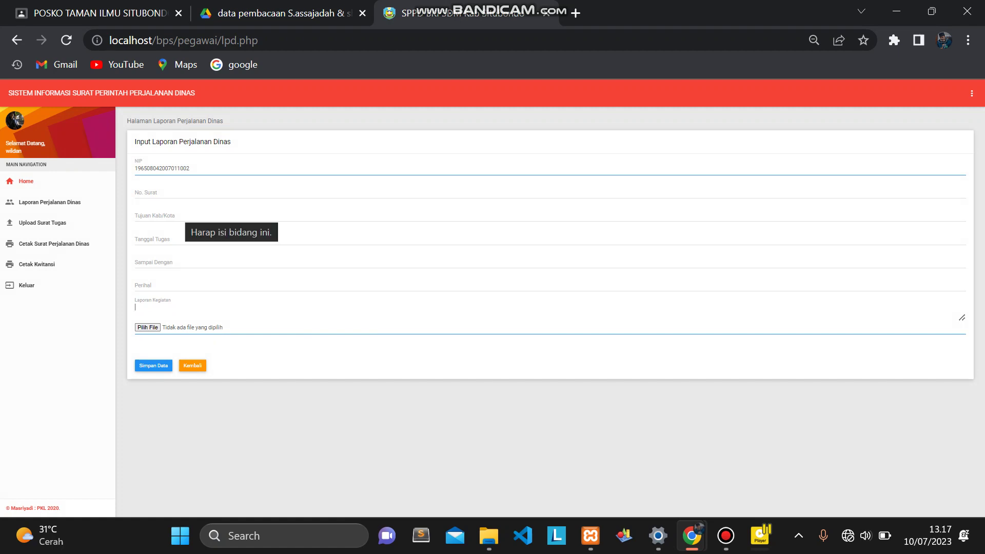
key(ctrl+plus)
key(ctrl+plus)
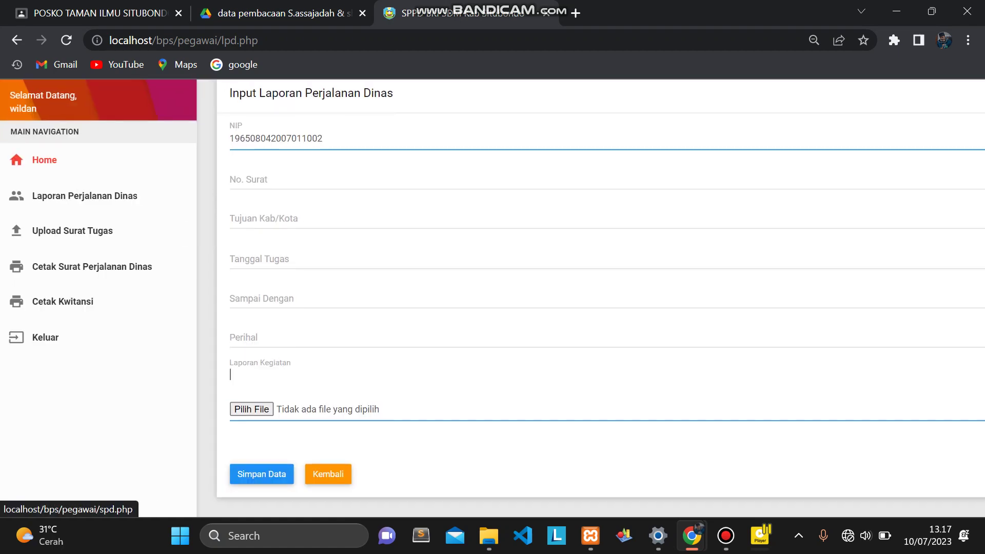
click(82, 267)
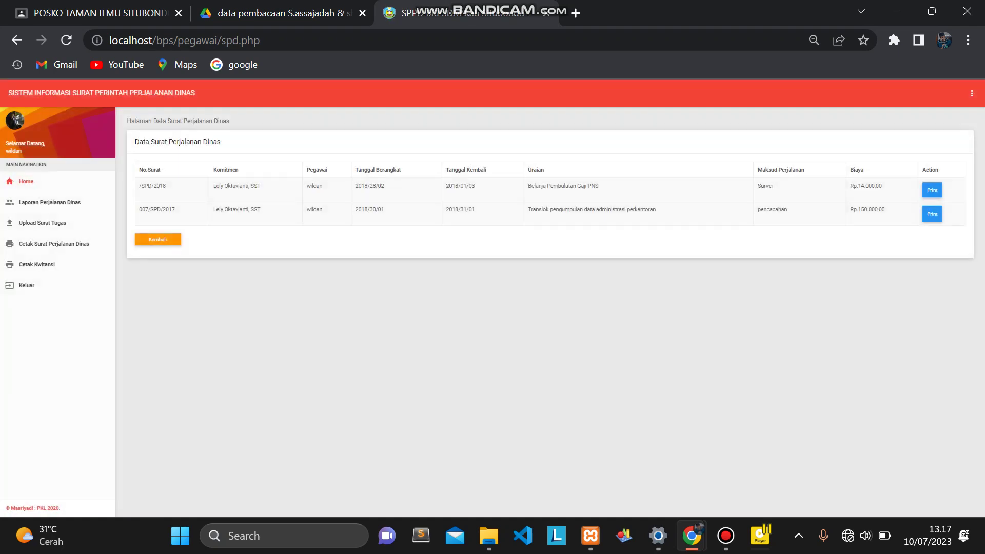
key(ctrl+plus)
key(ctrl+plus)
key(ctrl+plus)
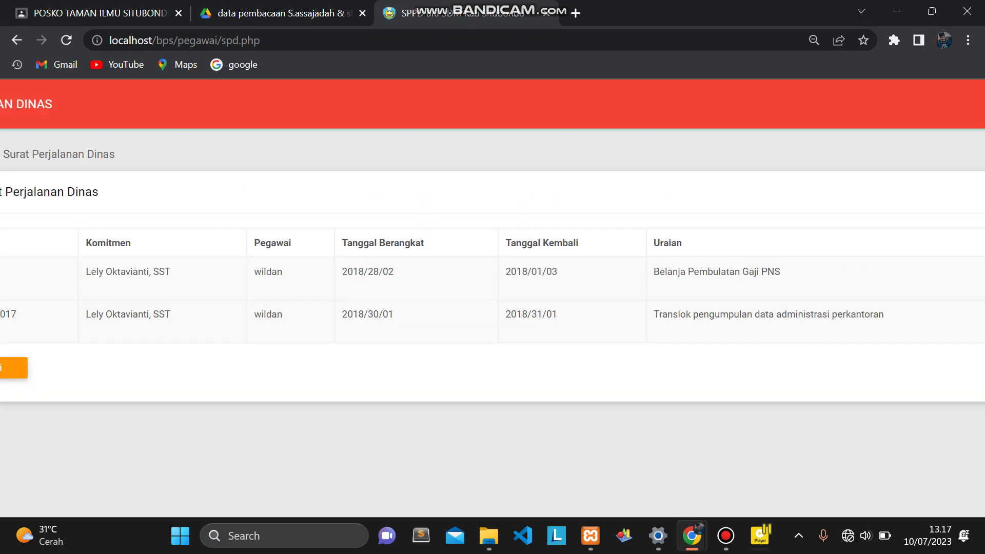
scroll(493, 282, right, 15)
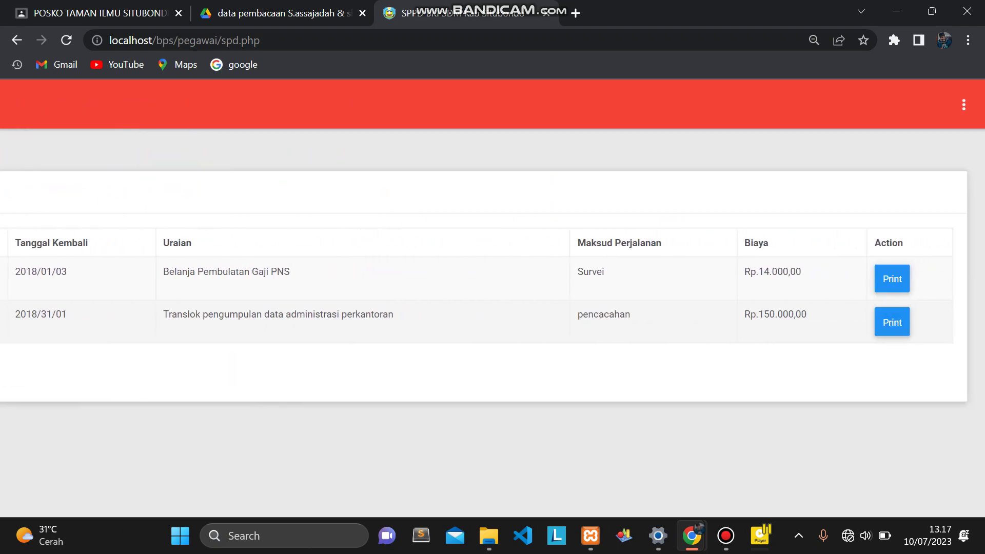
click(892, 279)
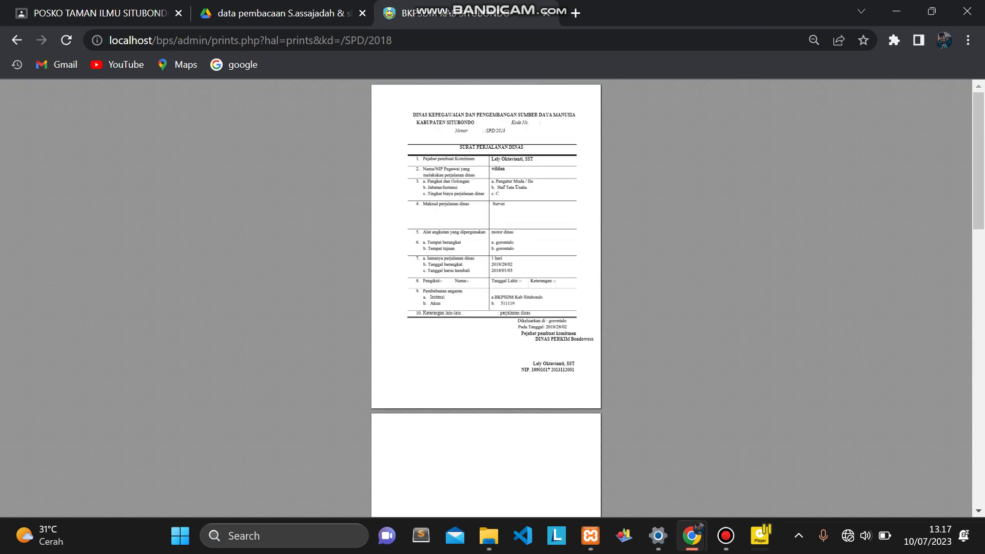
scroll(507, 228, up, 5)
scroll(508, 228, up, 2)
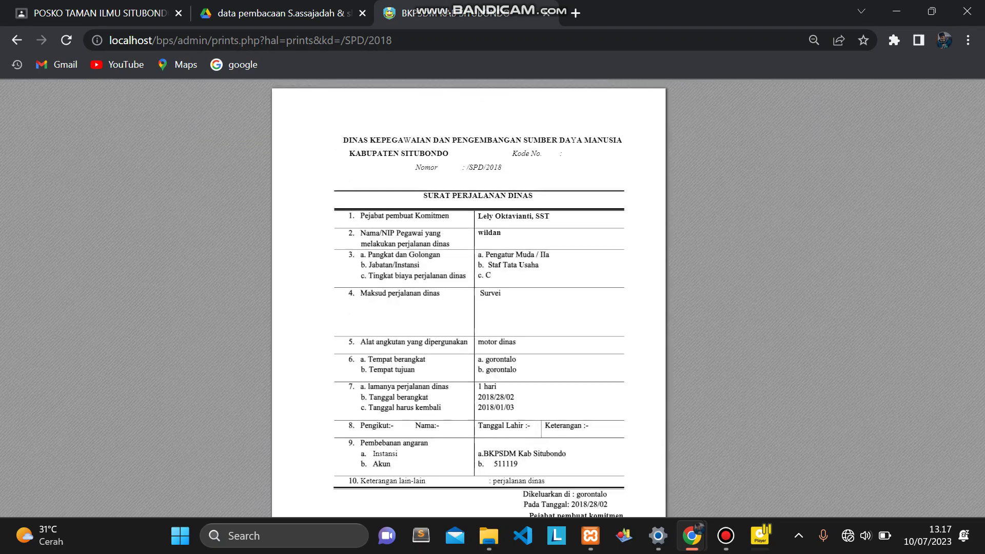
click(17, 40)
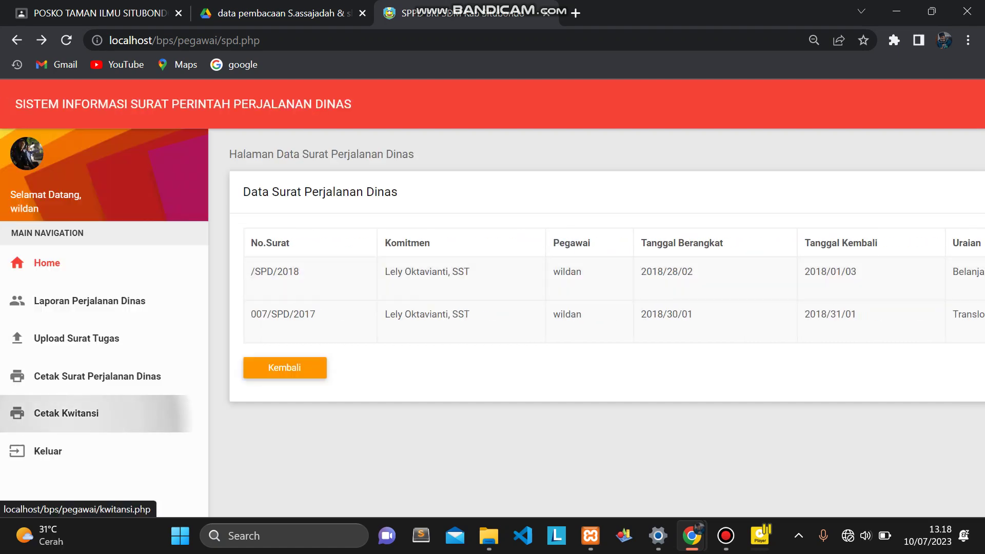
Preview the /SPD/2018 receipt printout for Rp. 14.000,00, then return to Data Kwitansi.
click(67, 413)
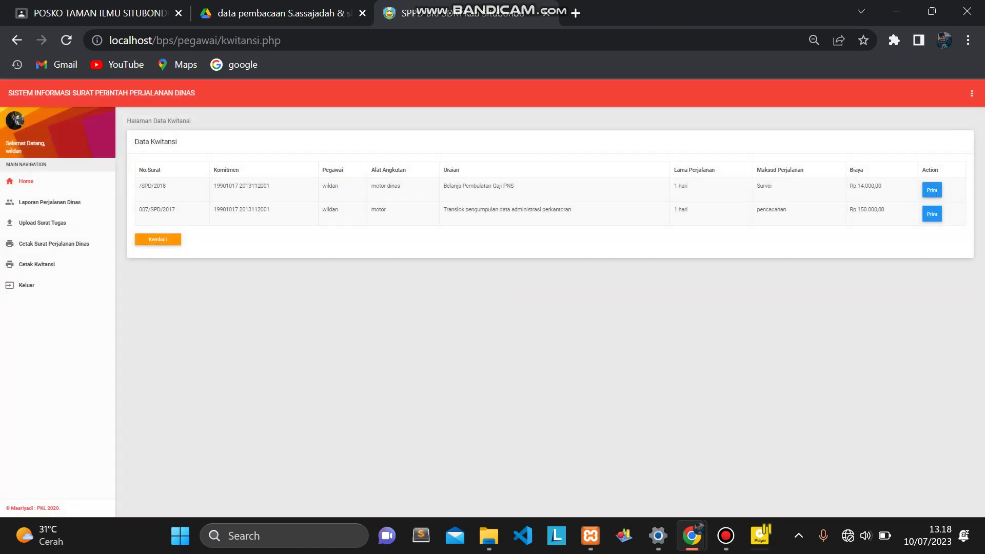
click(932, 190)
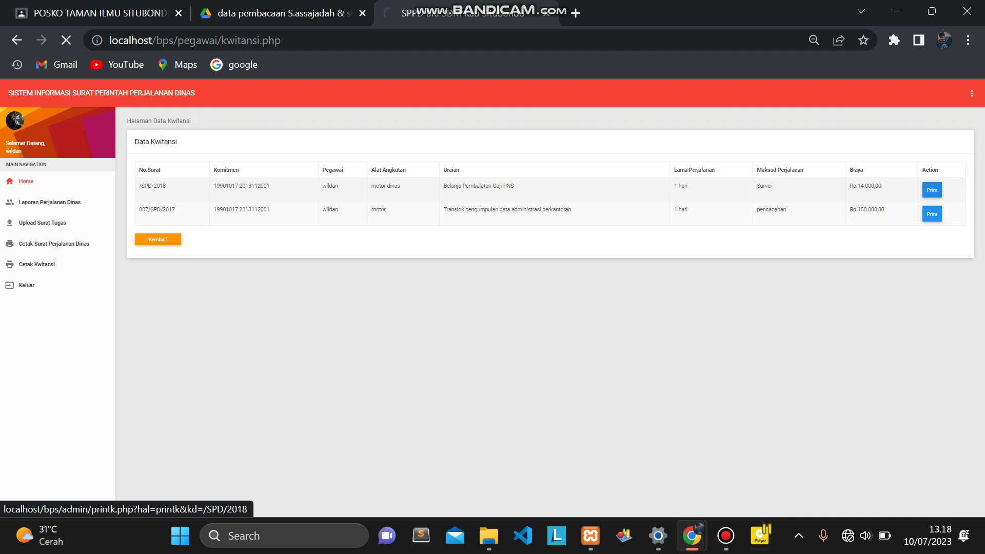
scroll(486, 298, up, 4)
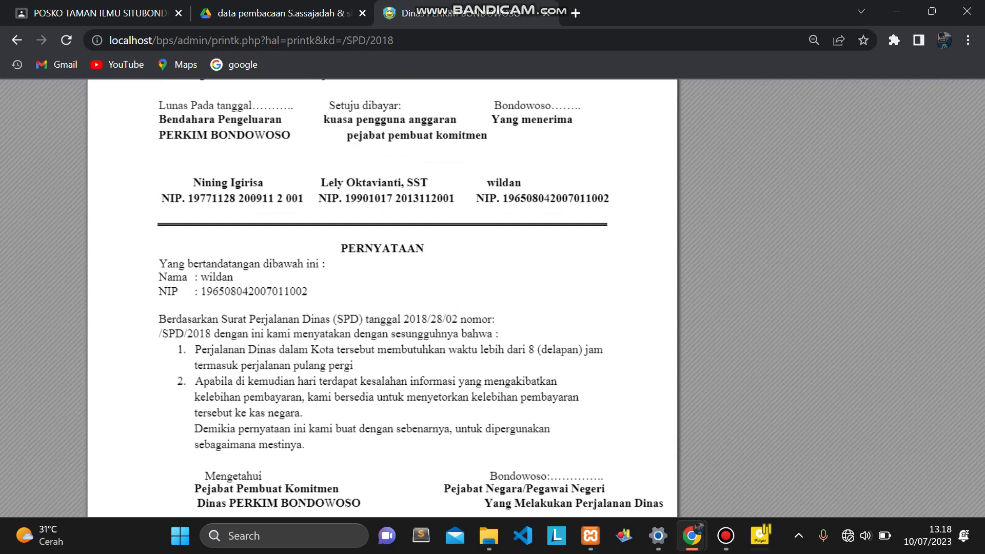
scroll(585, 298, up, 3)
scroll(584, 298, down, 4)
scroll(585, 297, down, 15)
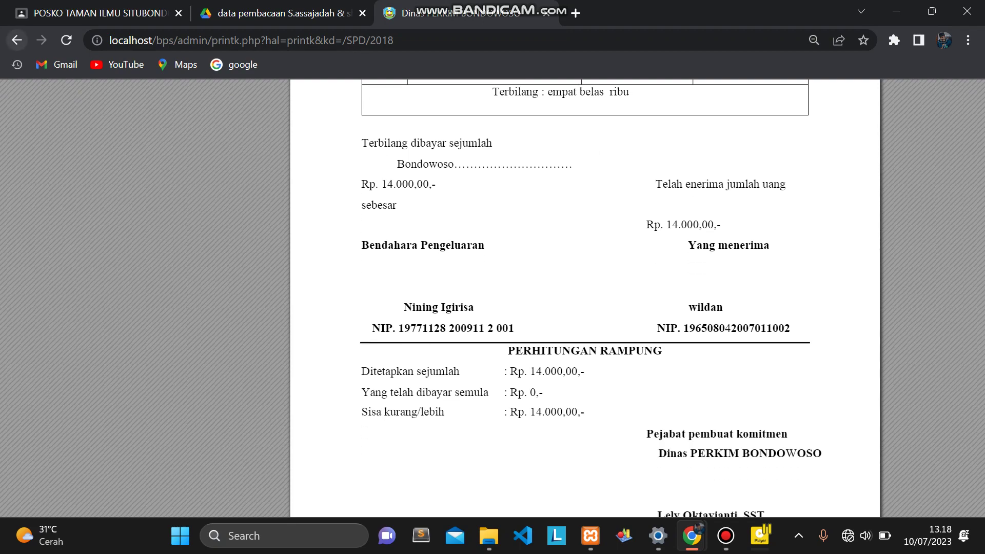
key(alt+Left)
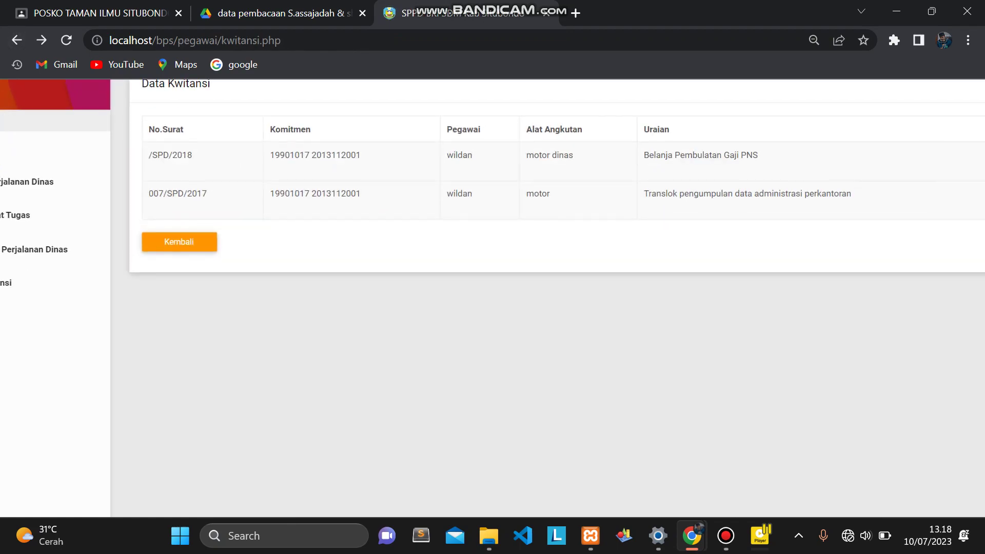
Log out via Keluar, confirming and acknowledging the logout alerts.
click(726, 536)
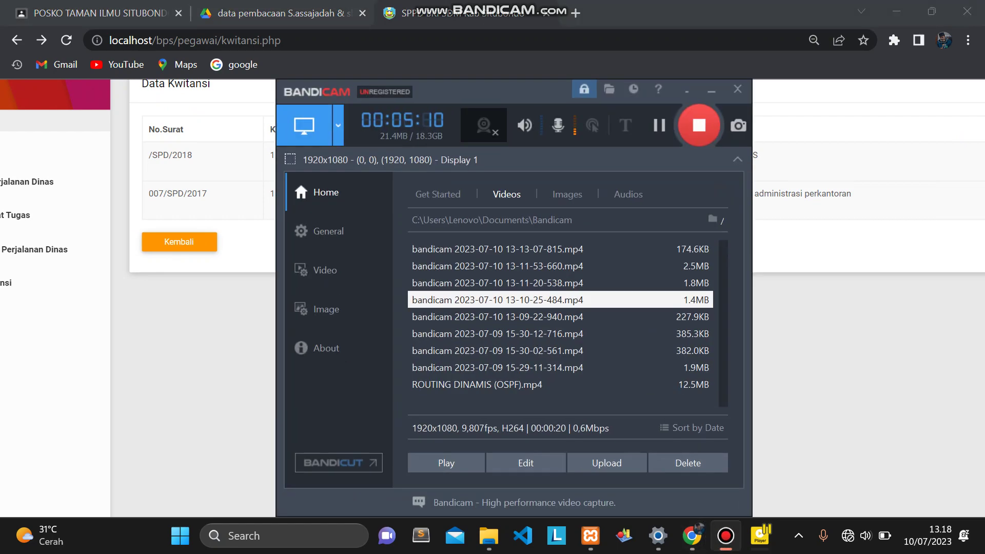
click(712, 90)
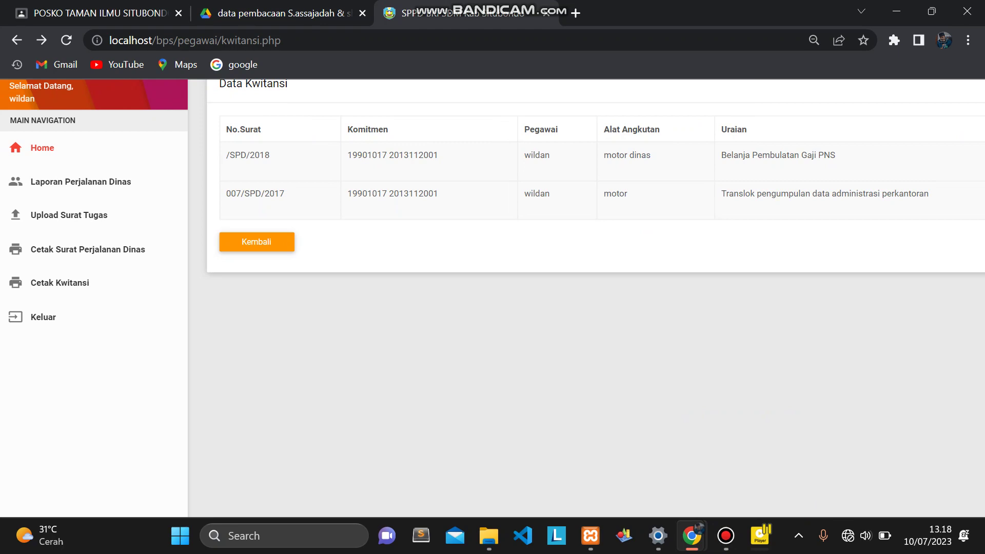
click(43, 317)
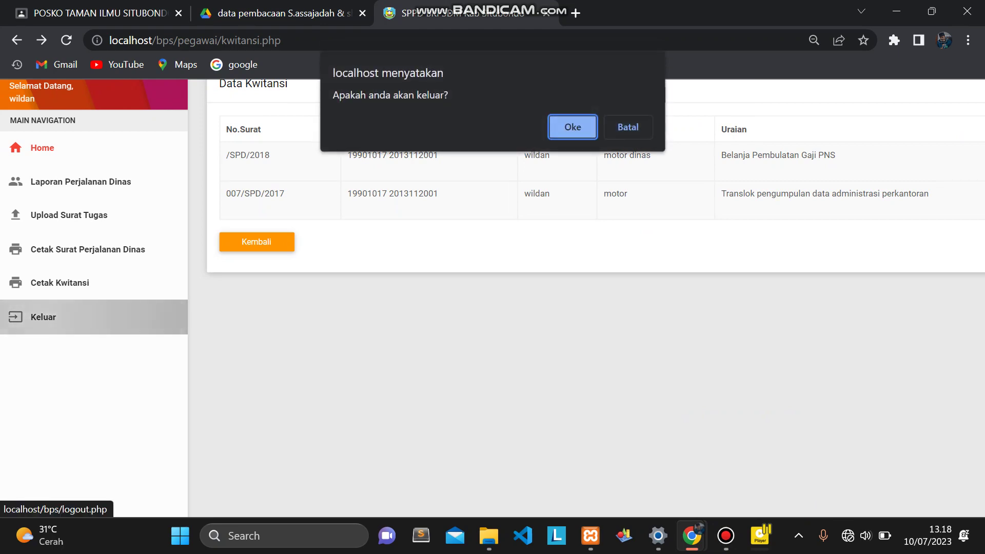
click(573, 127)
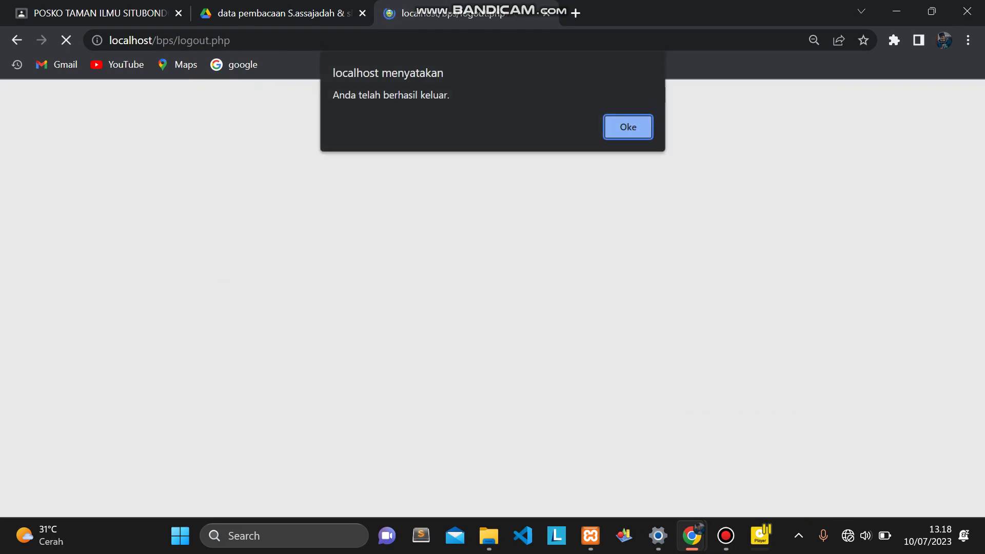
click(636, 127)
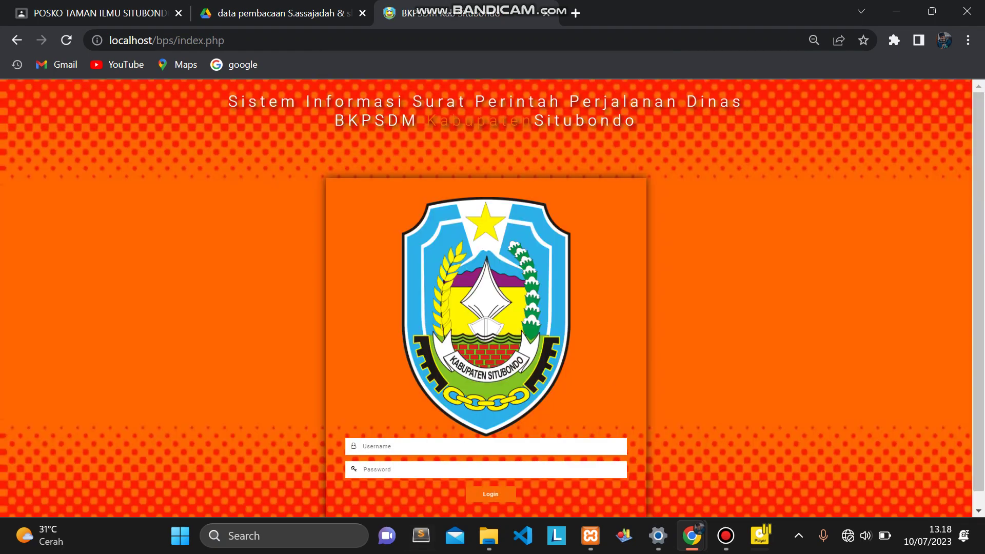
Log in with the admin username and its password.
click(454, 447)
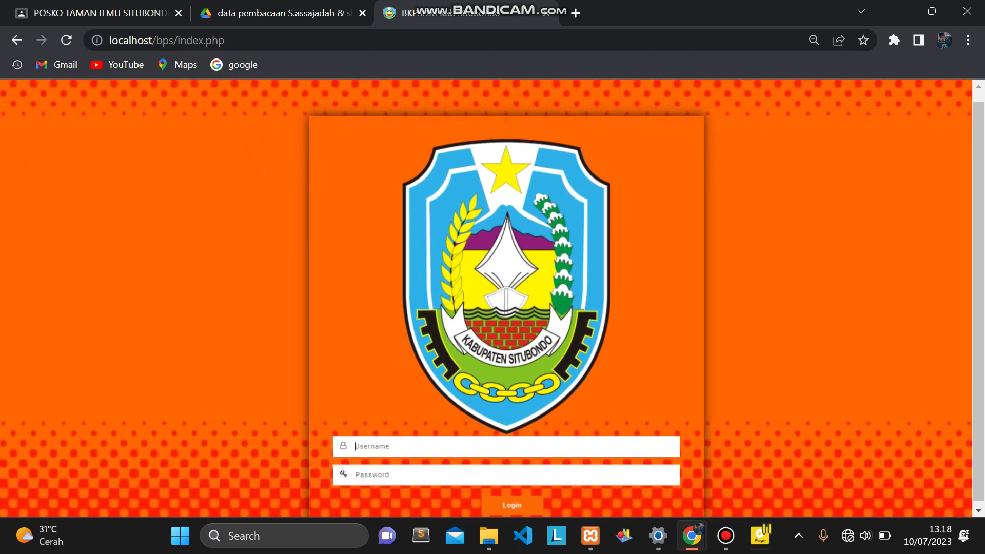
text(admim)
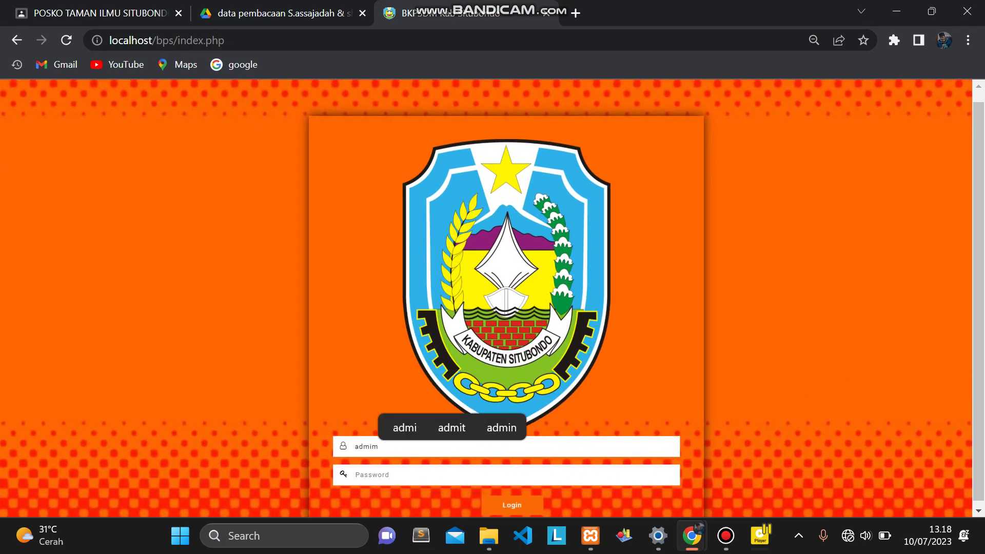
key(BackSpace)
text(n)
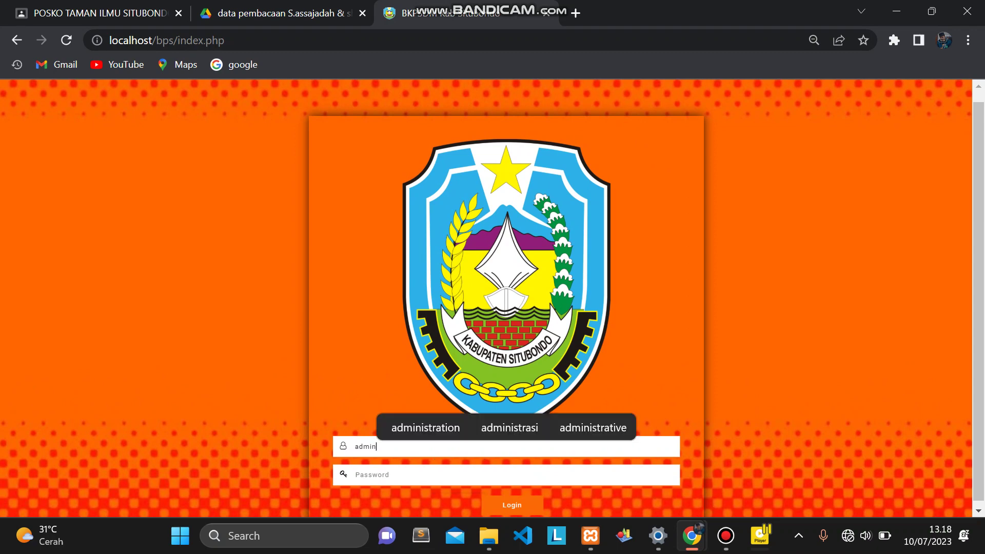
key(ctrl+a)
click(359, 475)
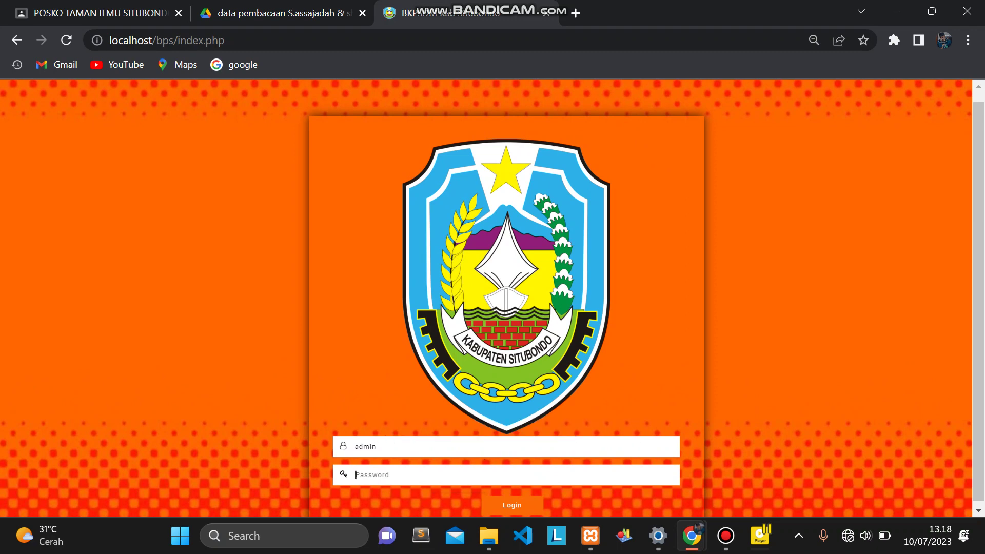
text(admin)
key(Return)
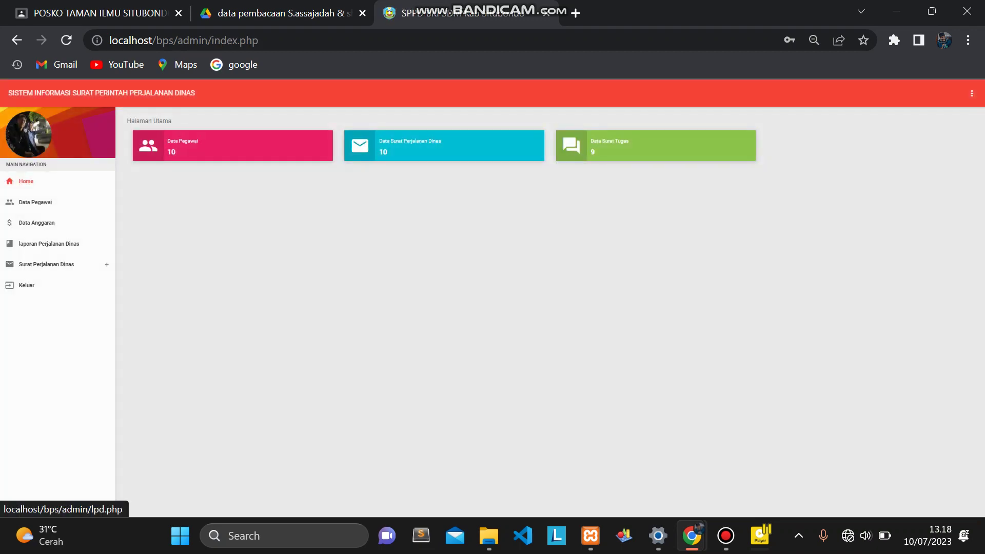
Expand Surat Perjalanan Dinas in the sidebar and open Cetak Surat Perjalanan Dinas.
scroll(98, 236, up, 3)
scroll(72, 249, up, 2)
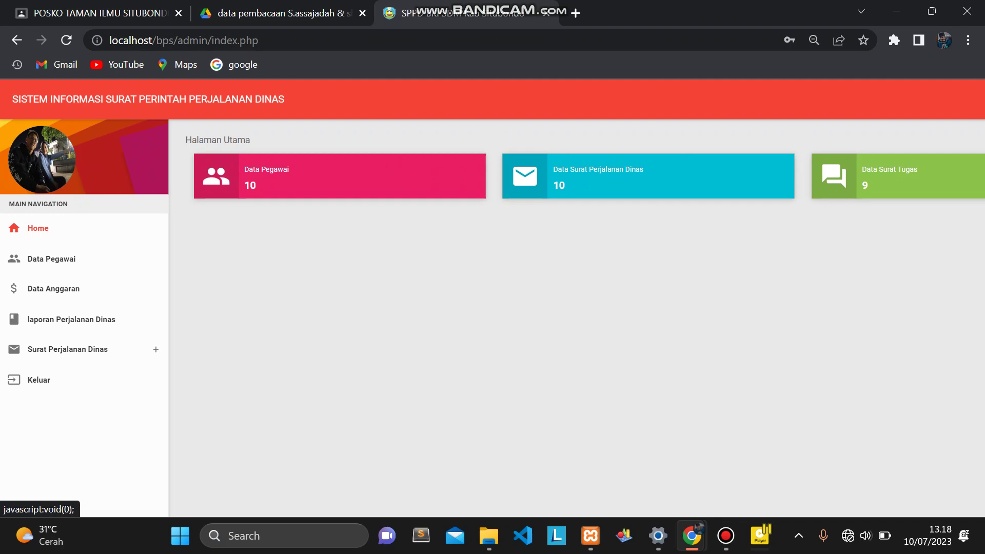
click(63, 349)
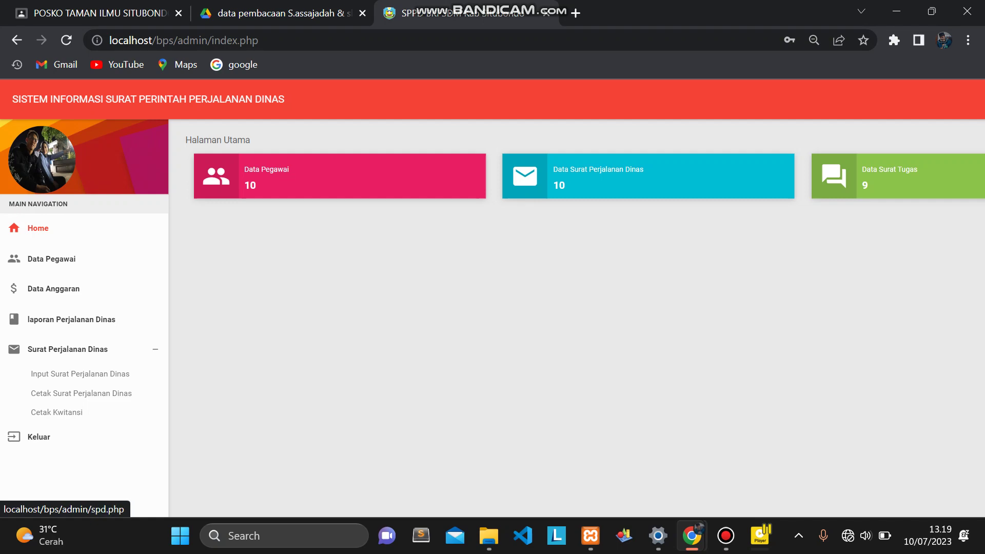
click(81, 393)
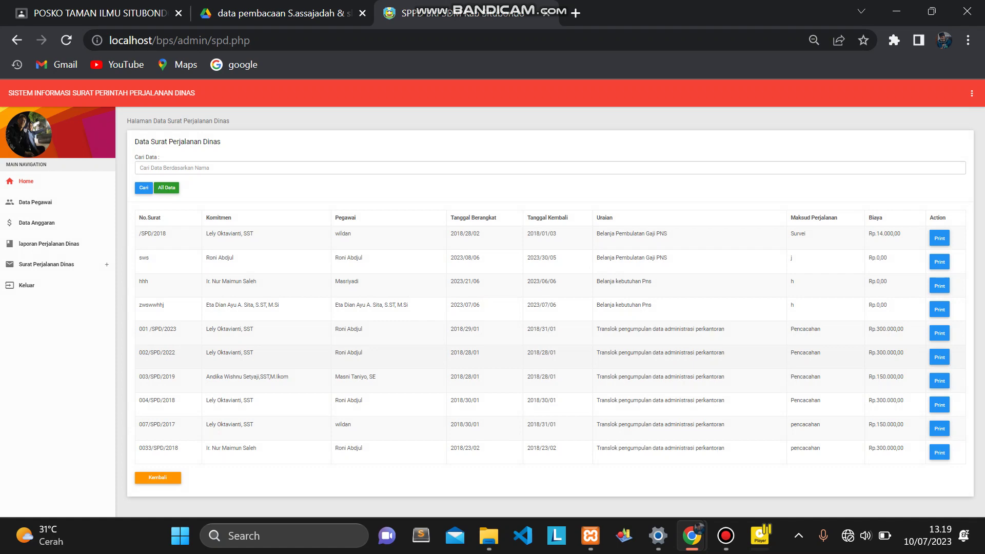
Glance at the Cetak Kwitansi receipts page, then open the Data Pegawai list of ten employees.
click(51, 264)
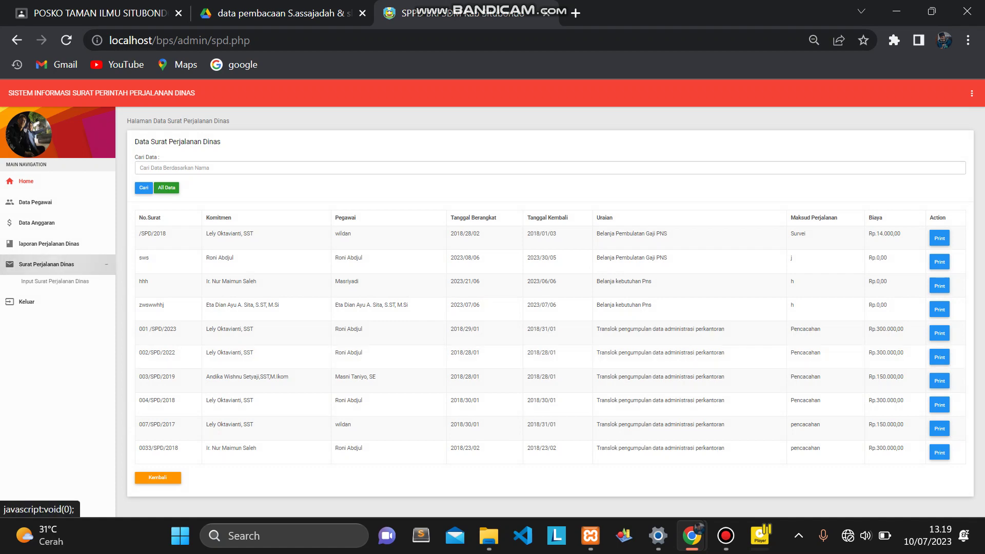
scroll(92, 377, up, 6)
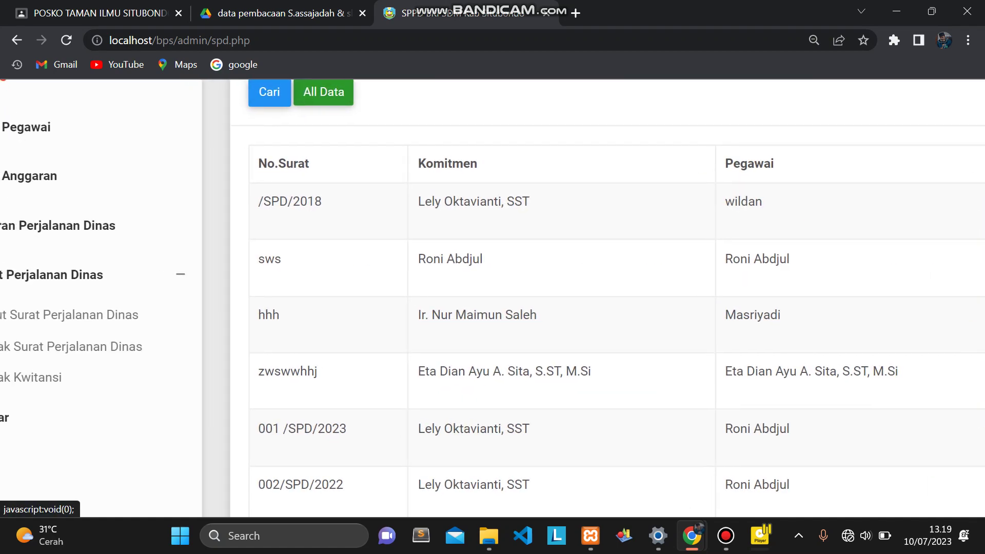
click(92, 377)
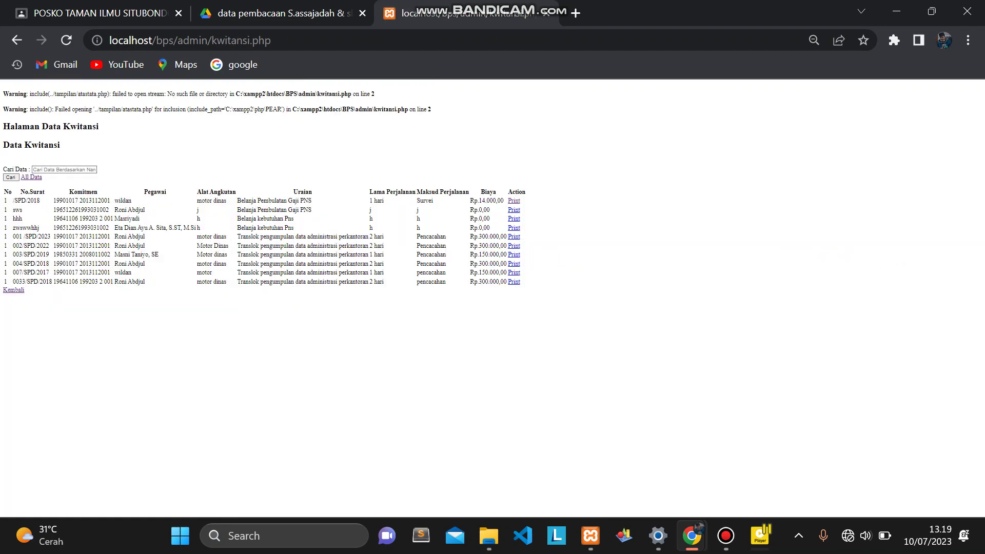
key(alt+Left)
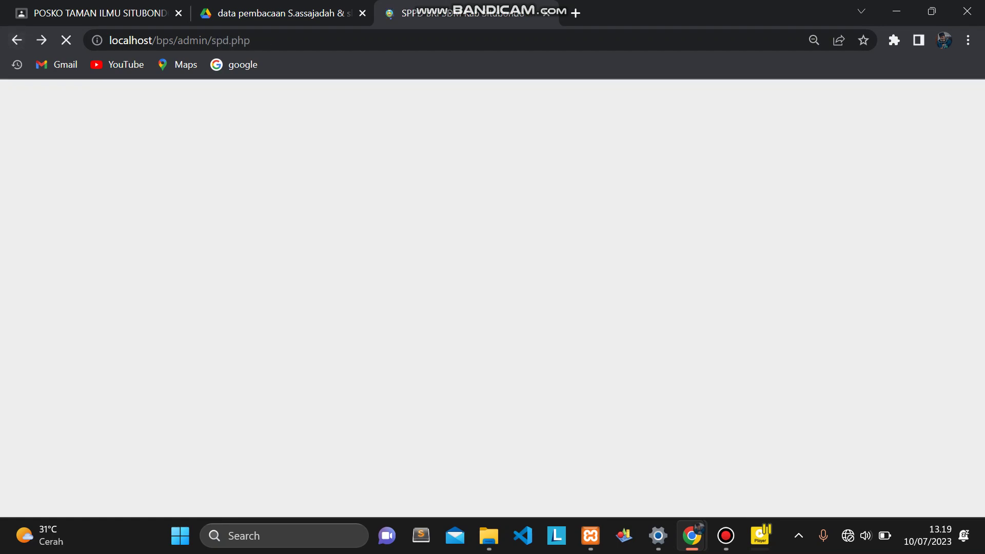
scroll(492, 298, up, 5)
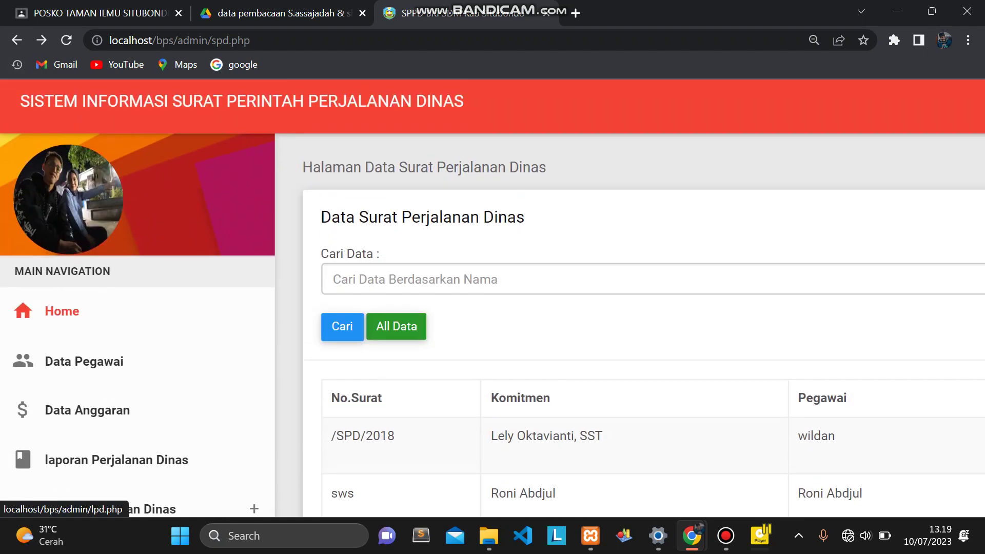
click(84, 361)
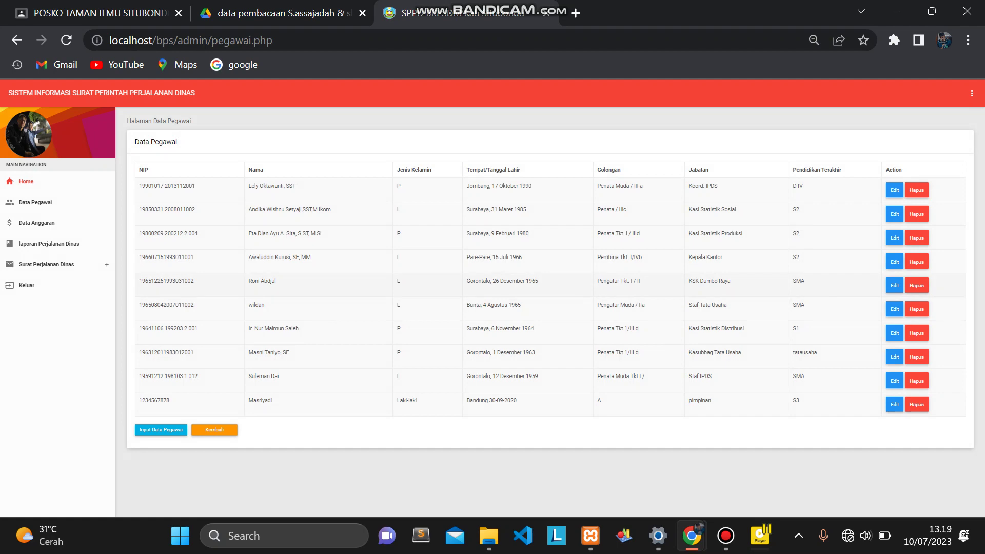
Open the Data Anggaran page showing four budget codes and the used-quota table.
scroll(266, 281, up, 2)
scroll(493, 295, up, 1)
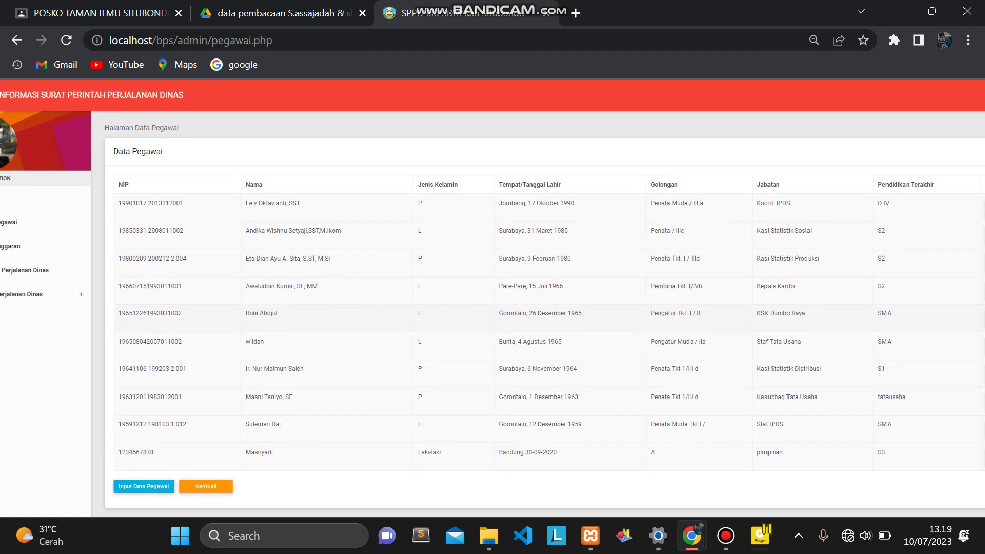
key(ctrl+minus)
key(ctrl+plus)
scroll(565, 297, up, 1)
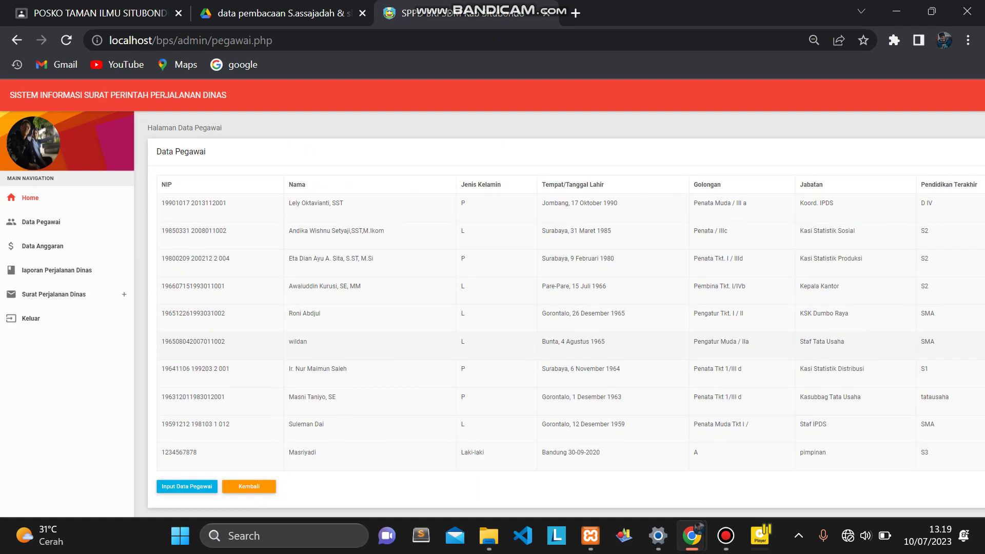
key(ctrl+minus)
key(ctrl+plus)
scroll(493, 297, left, 5)
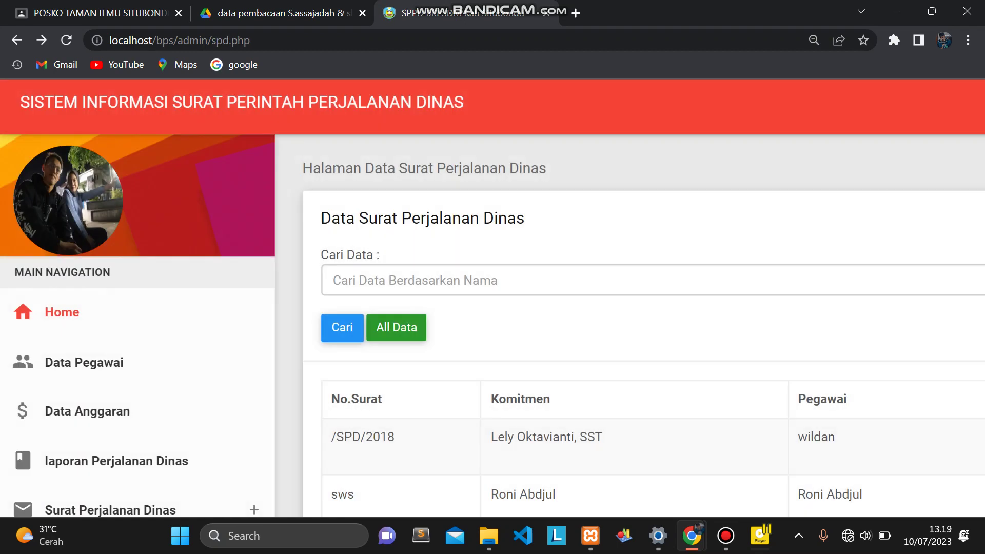
scroll(100, 315, down, 2)
click(100, 325)
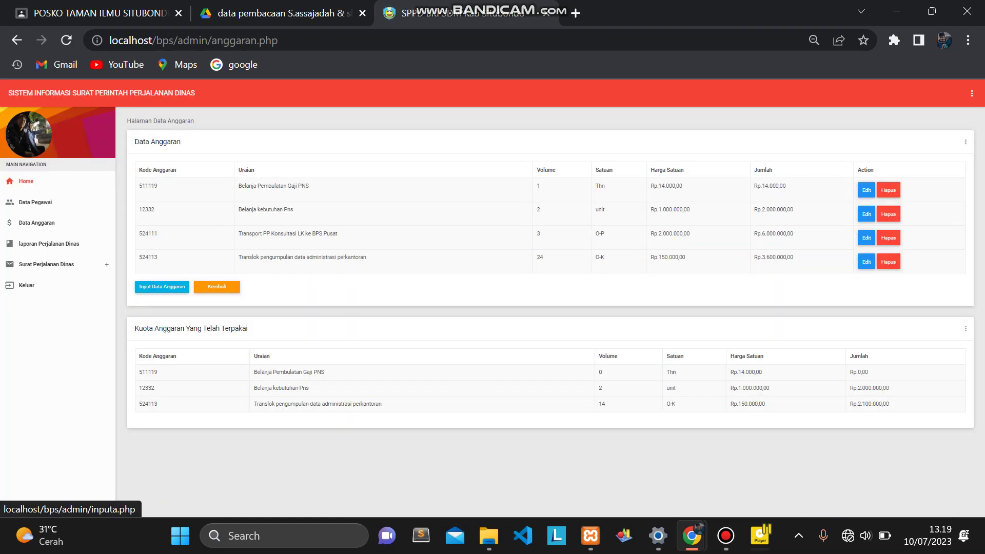
Preview the Input Data Anggaran form, return to the budget list, then open laporan Perjalanan Dinas.
click(162, 287)
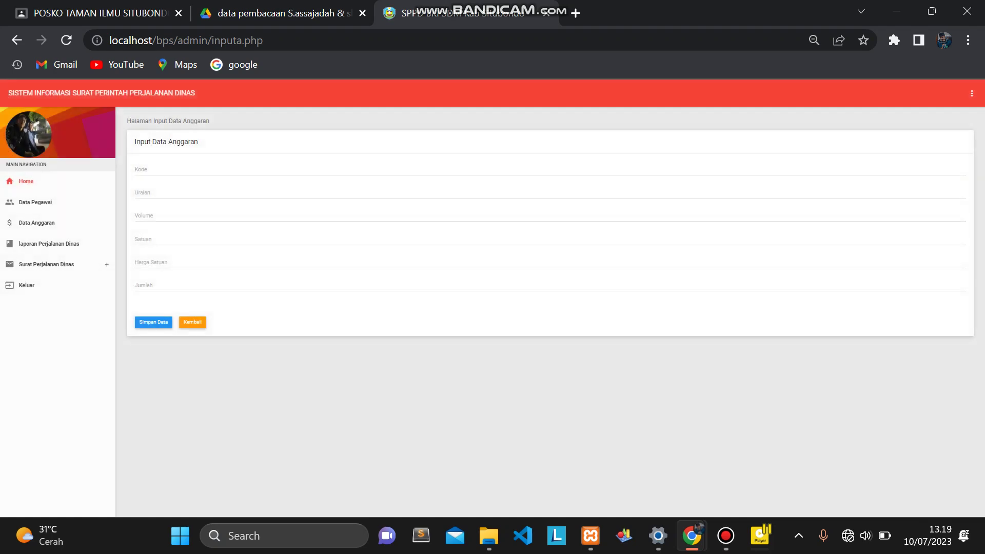
click(17, 40)
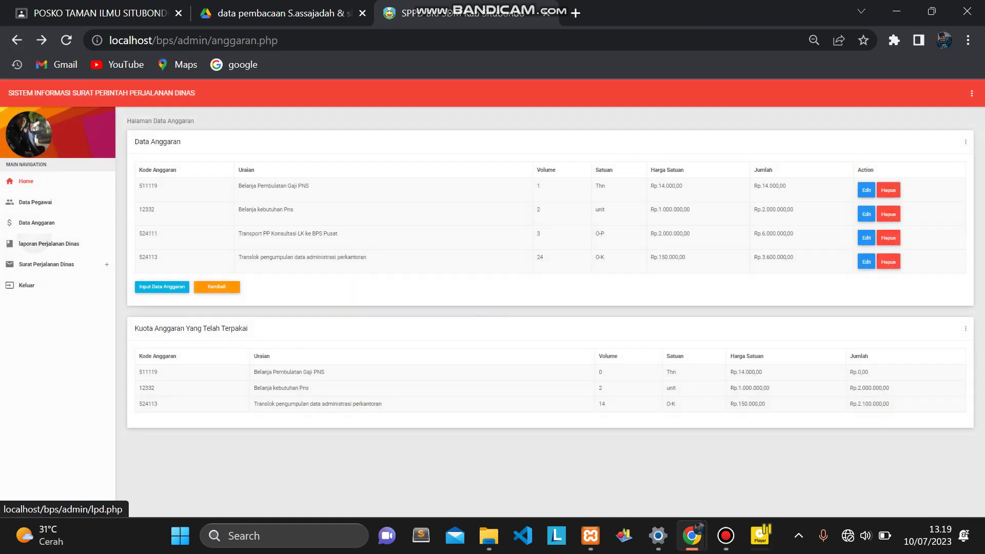
click(36, 243)
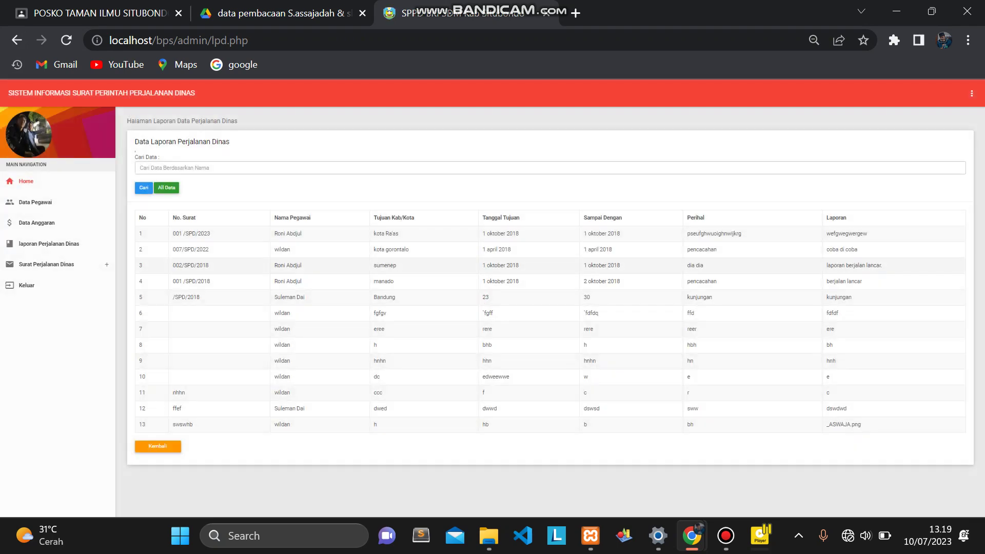
Reset the page zoom to normal and revisit the Data Anggaran page.
key(ctrl+plus)
key(ctrl+plus)
key(ctrl+plus)
key(ctrl+plus)
key(ctrl+plus)
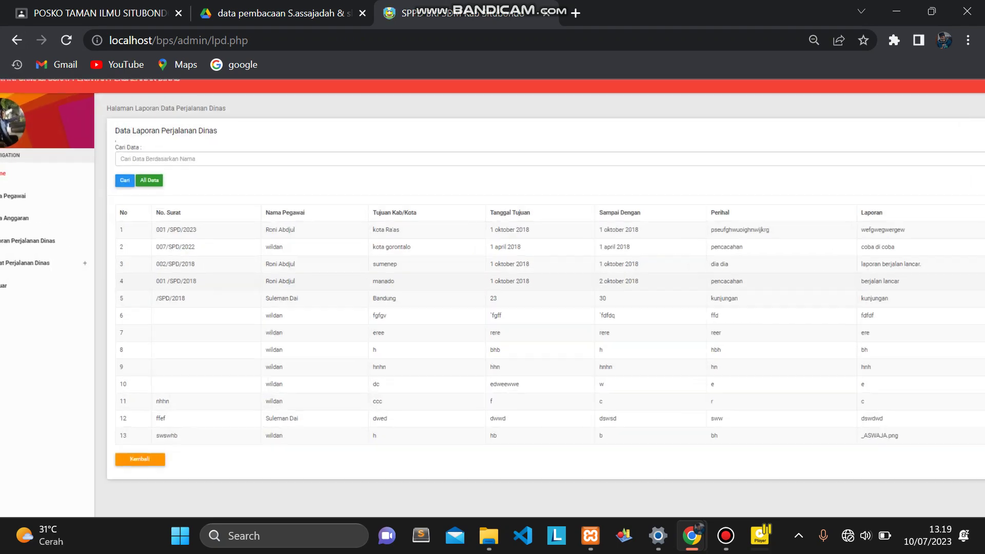
key(ctrl+minus)
key(ctrl+minus)
key(ctrl+plus)
key(ctrl+plus)
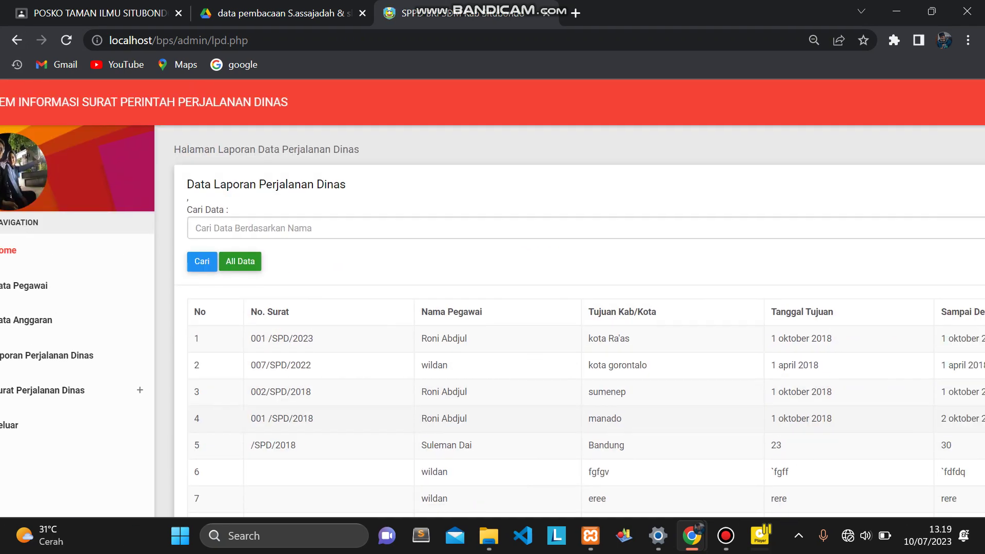
key(ctrl+0)
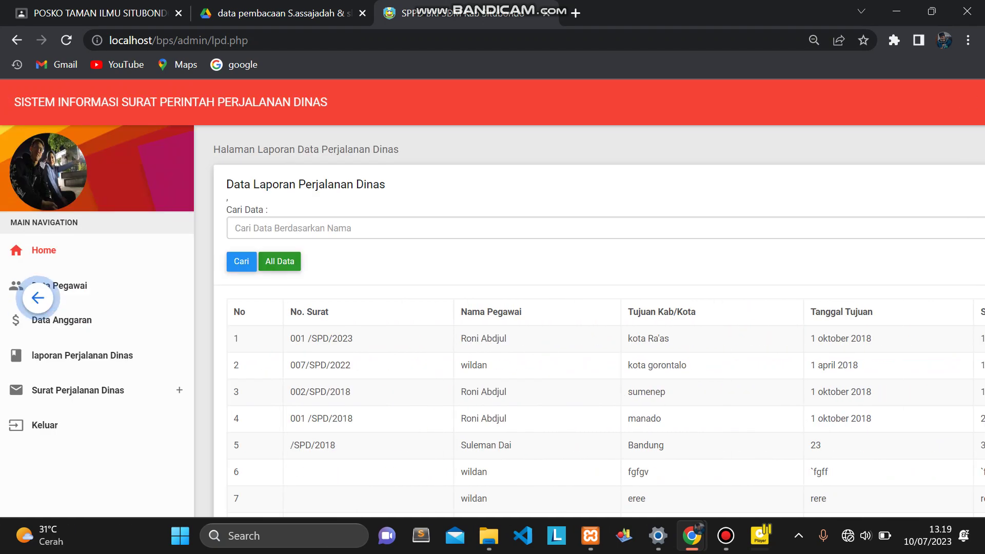
click(39, 315)
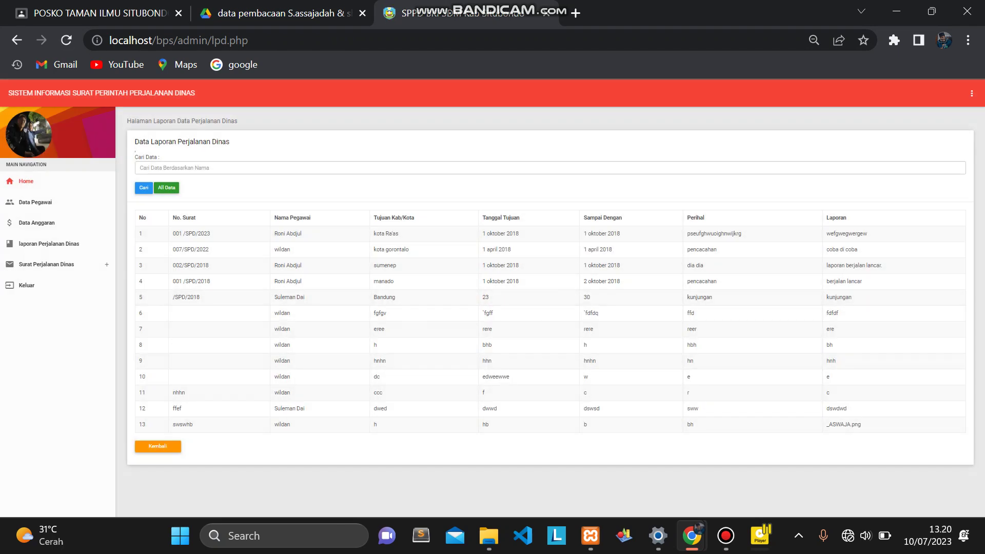
Sign out of the admin account, accepting the 'Apakah anda akan keluar?' confirmation.
click(46, 264)
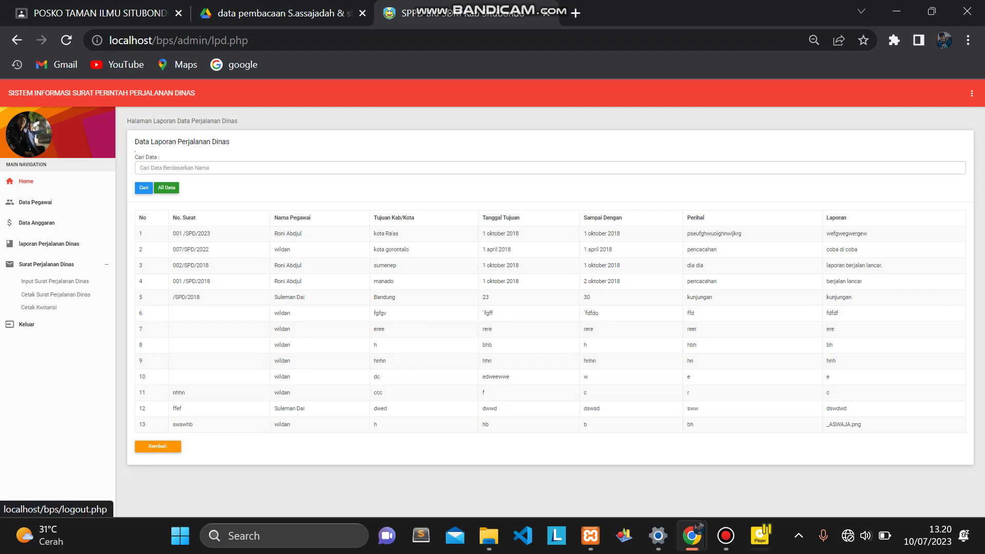
click(27, 324)
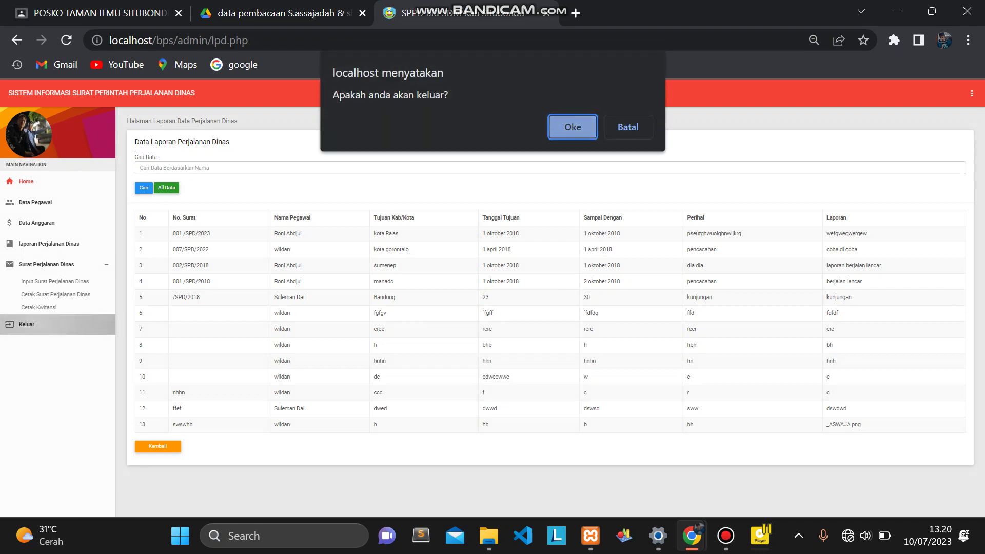
key(Return)
key(Return)
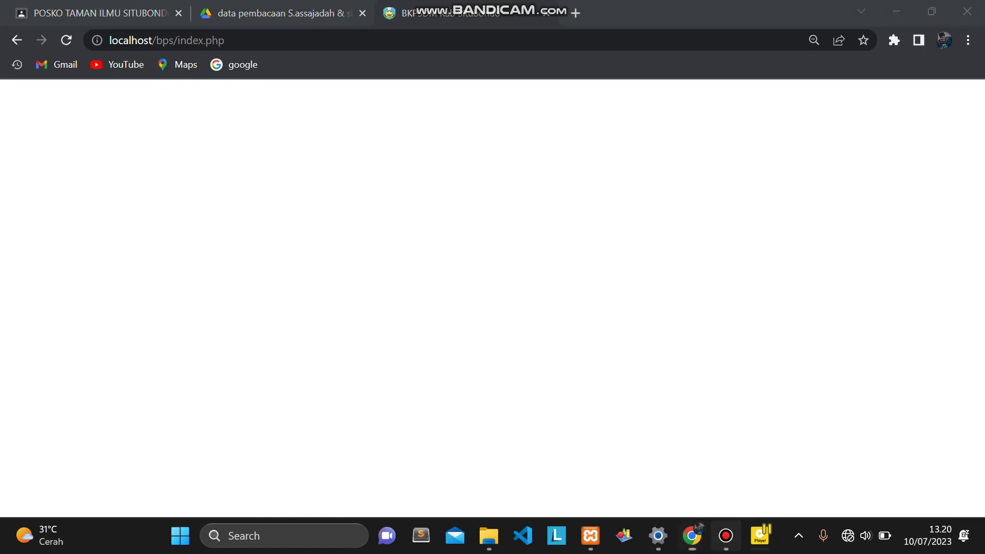
Log in with the saved leader (pimpinan) username and its password.
click(726, 536)
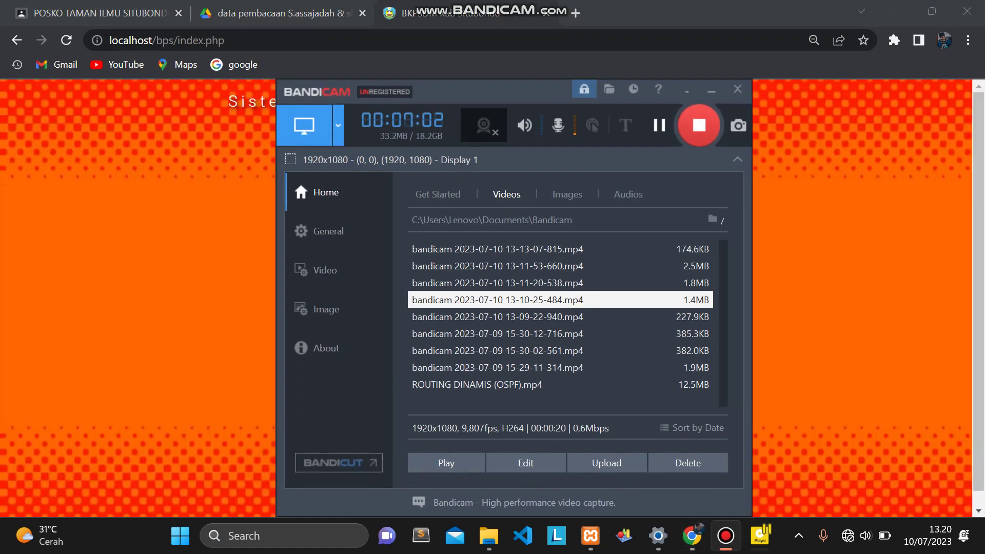
click(726, 535)
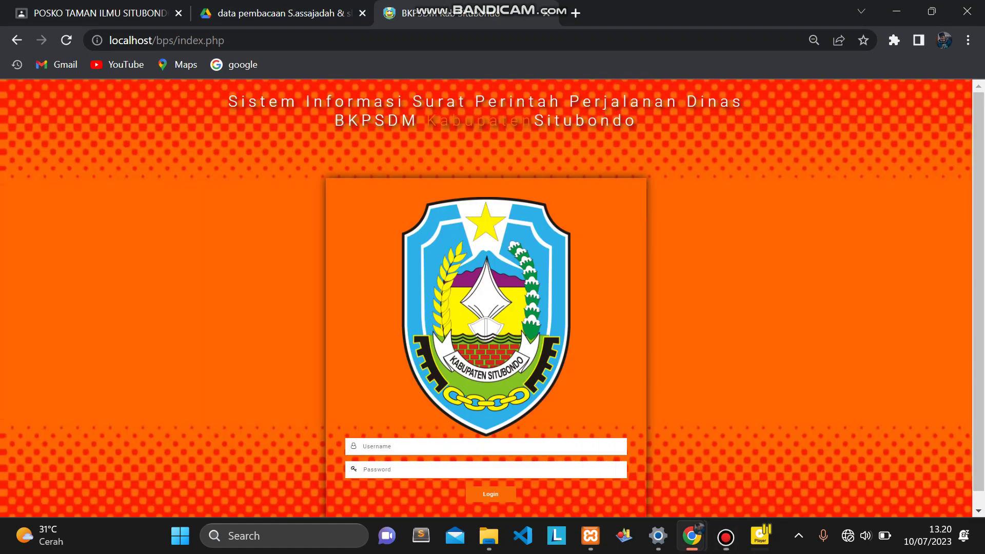
scroll(486, 298, down, 1)
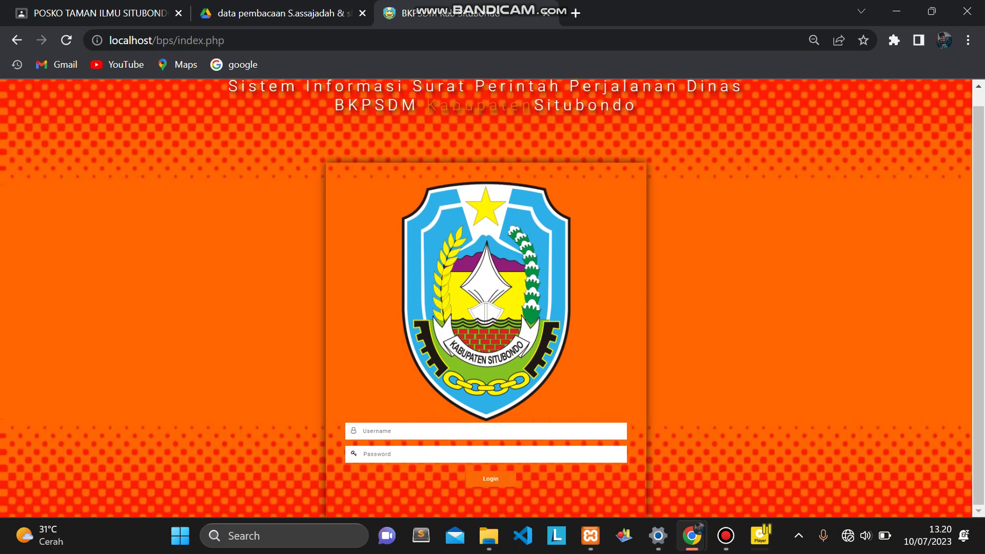
scroll(486, 297, up, 1)
scroll(444, 436, up, 1)
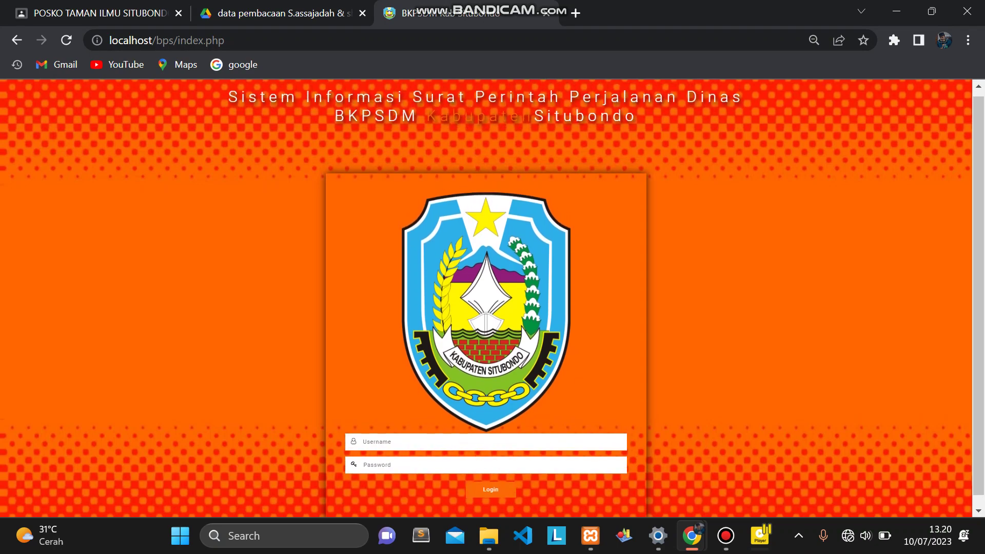
scroll(444, 437, up, 3)
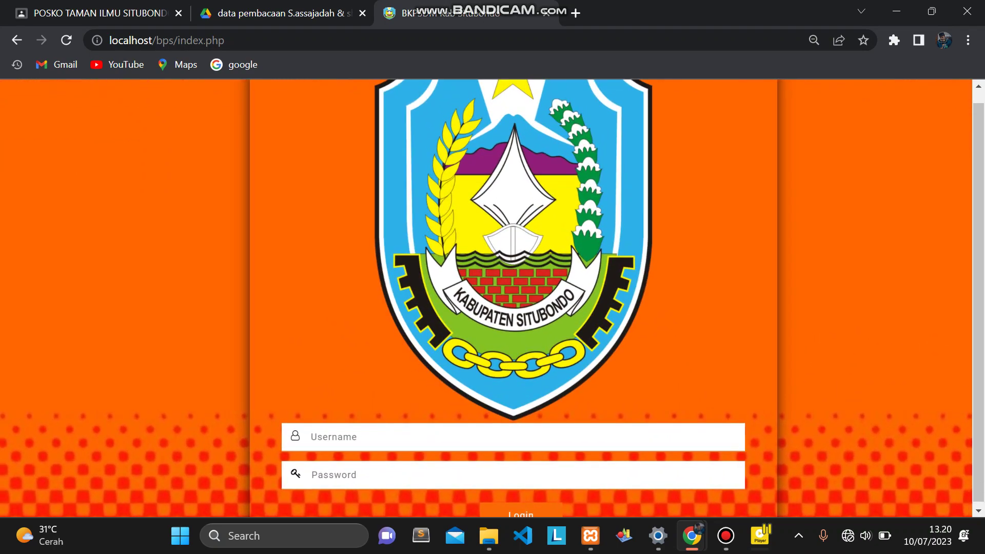
click(403, 436)
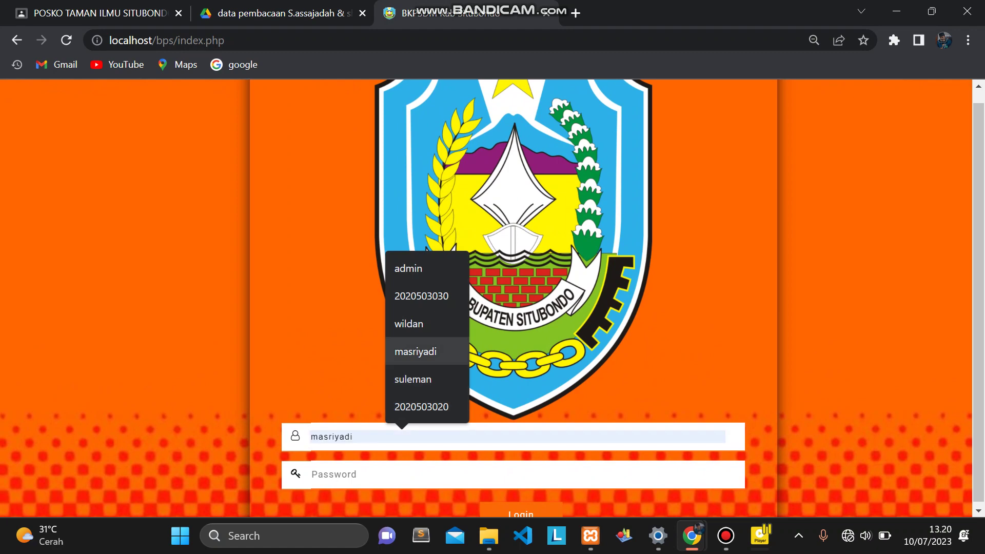
click(415, 351)
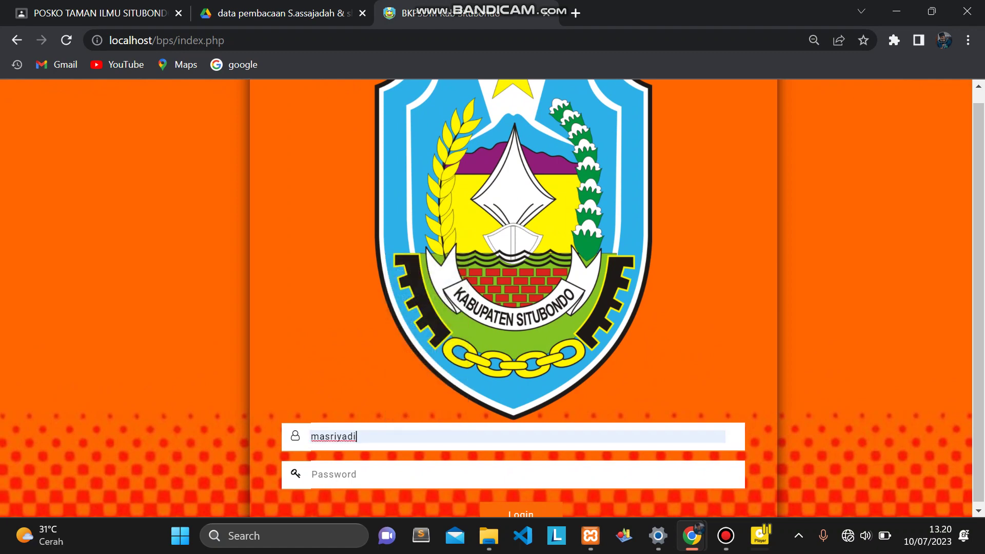
key(ctrl+a)
key(Tab)
text(*********)
key(Return)
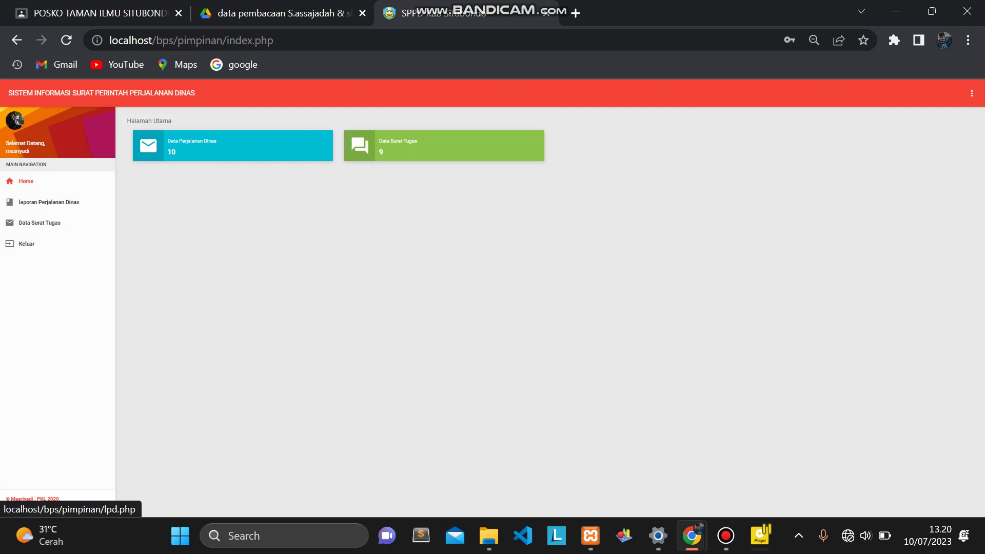
Open the leader's Data Surat Tugas page and scroll sideways through its table.
scroll(41, 202, up, 6)
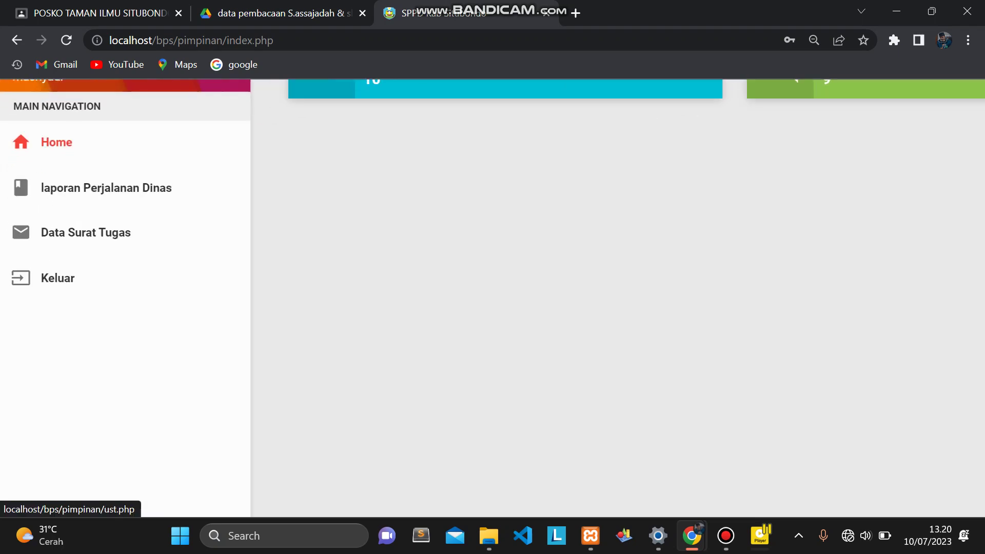
scroll(493, 301, up, 1)
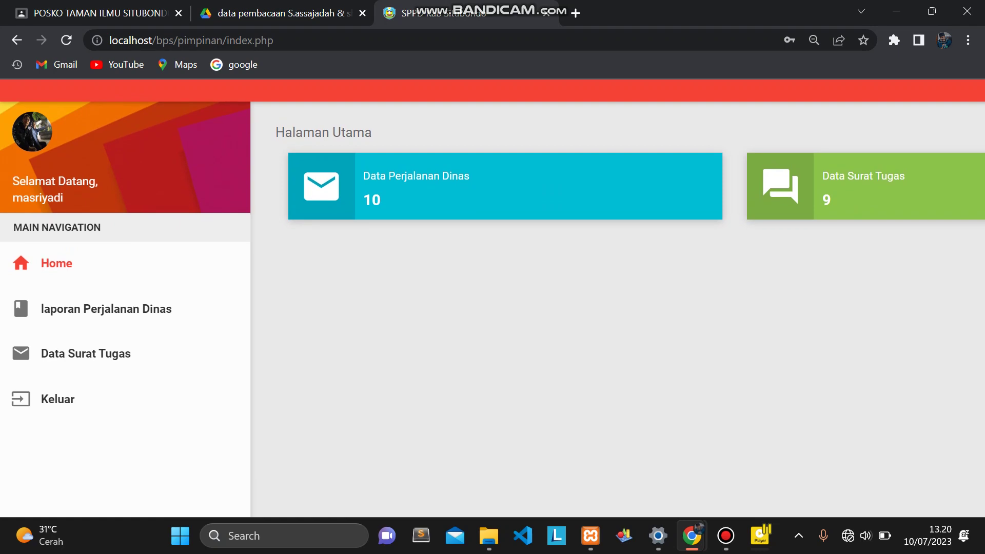
click(86, 354)
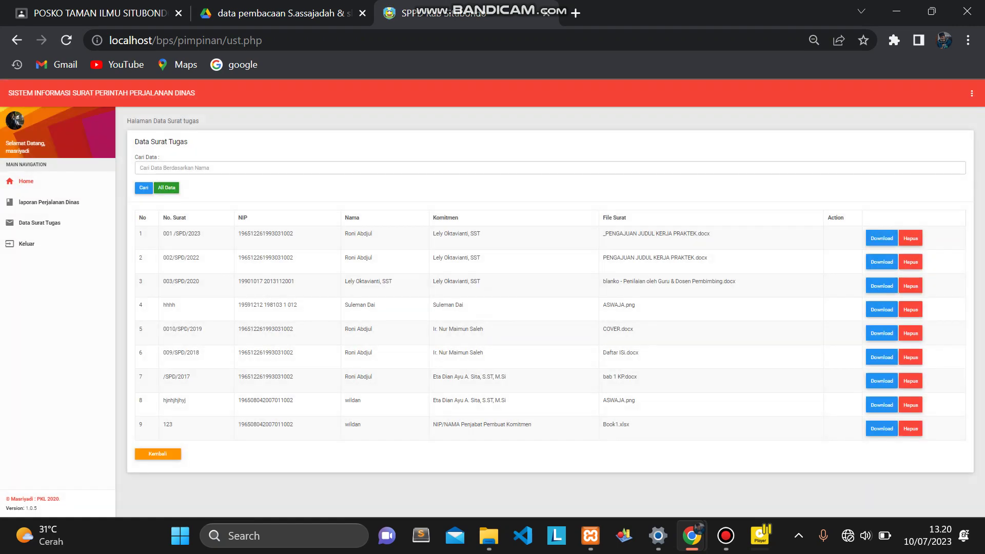
scroll(493, 297, left, 5)
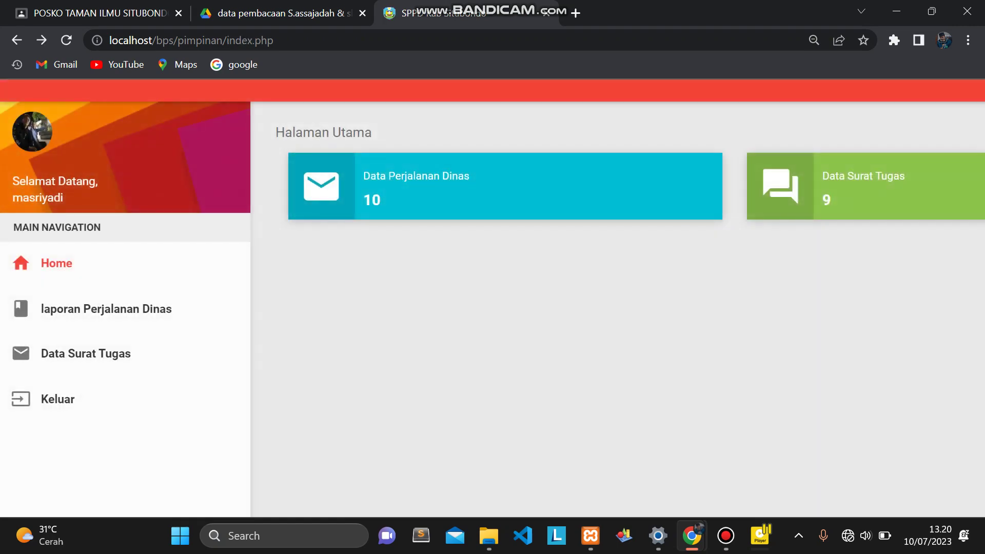
scroll(493, 298, right, 2)
scroll(492, 298, up, 1)
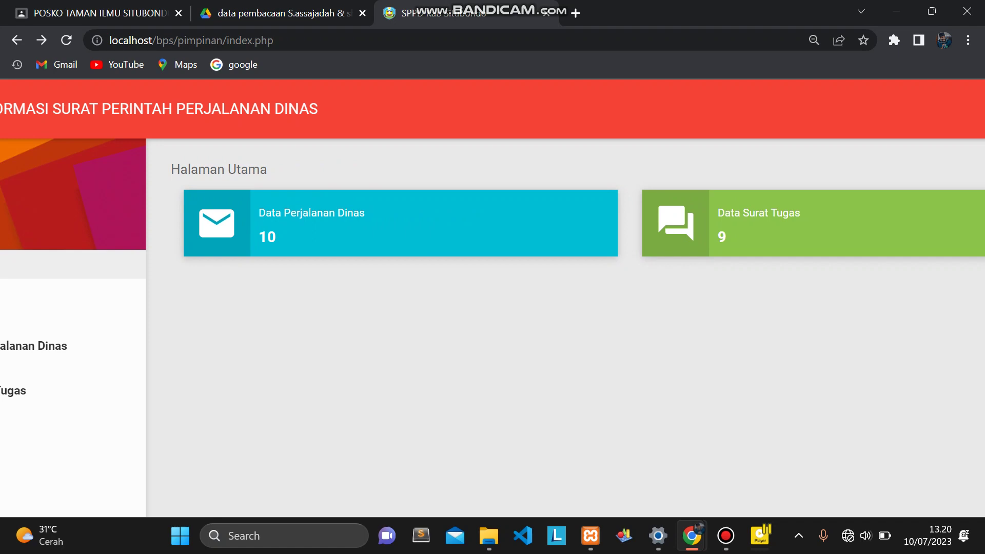
scroll(492, 298, right, 3)
scroll(493, 297, left, 5)
scroll(493, 298, right, 3)
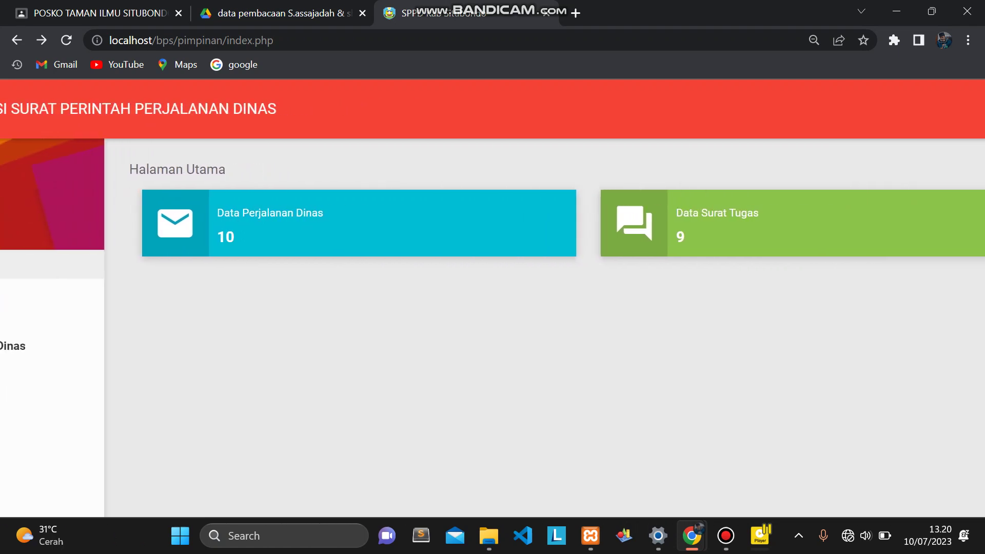
scroll(493, 298, right, 4)
scroll(493, 298, left, 6)
Open the Laporan Perjalanan Dinas report listing 13 travel reports.
scroll(493, 298, right, 2)
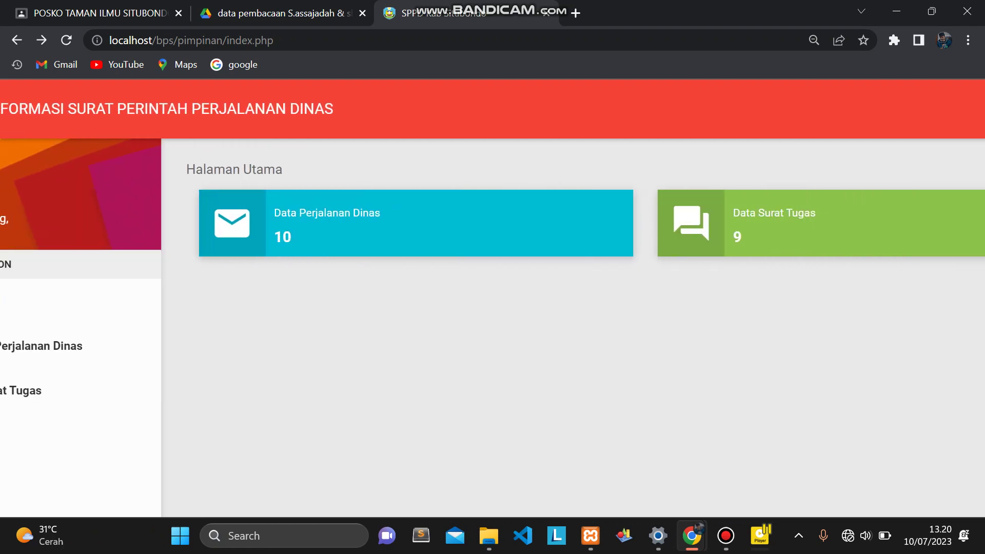
scroll(493, 298, right, 2)
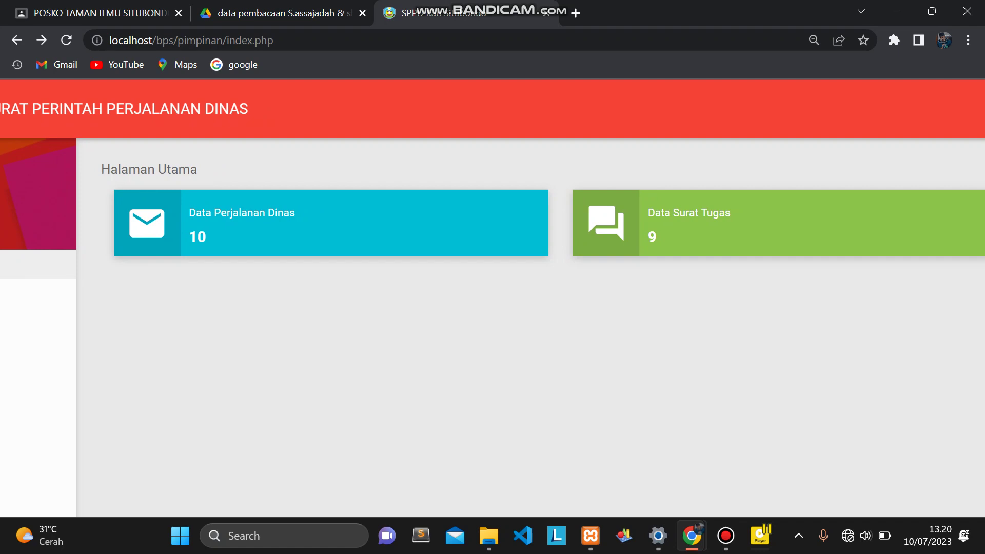
scroll(493, 298, left, 6)
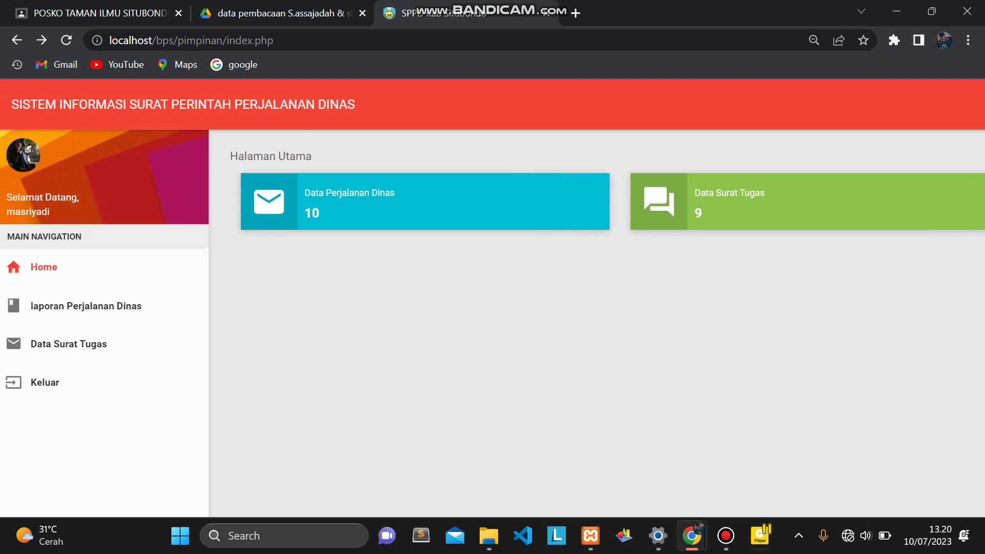
scroll(493, 298, right, 2)
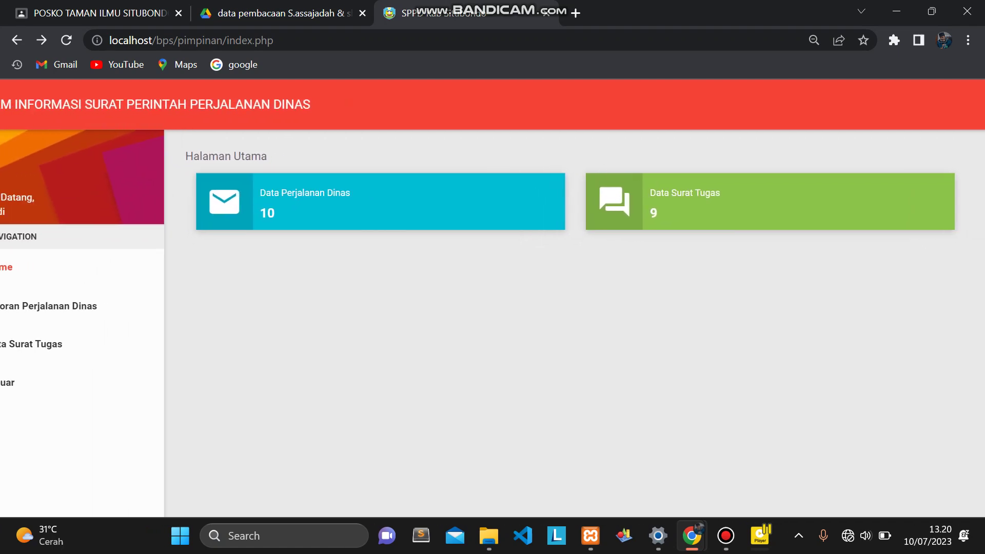
scroll(492, 298, left, 2)
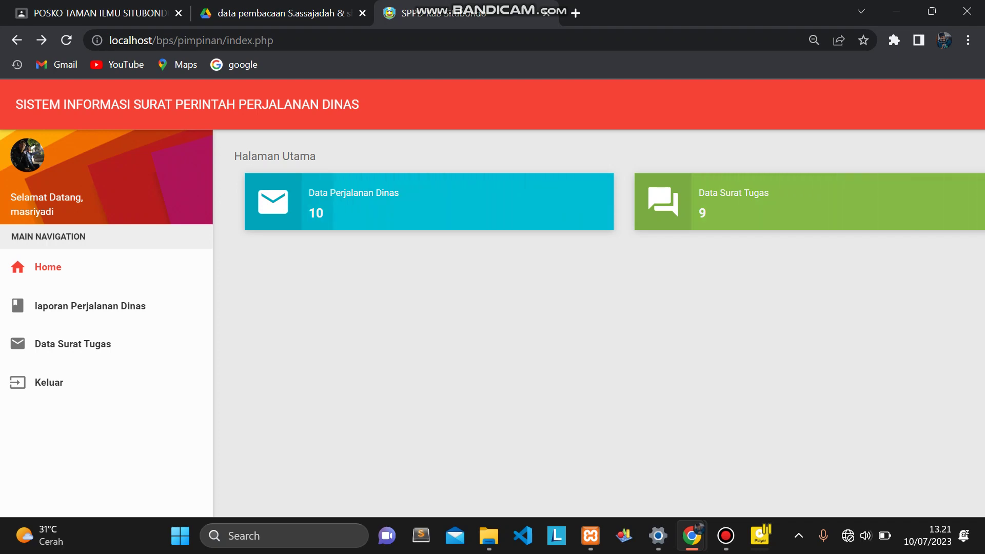
scroll(493, 298, right, 1)
scroll(493, 298, right, 5)
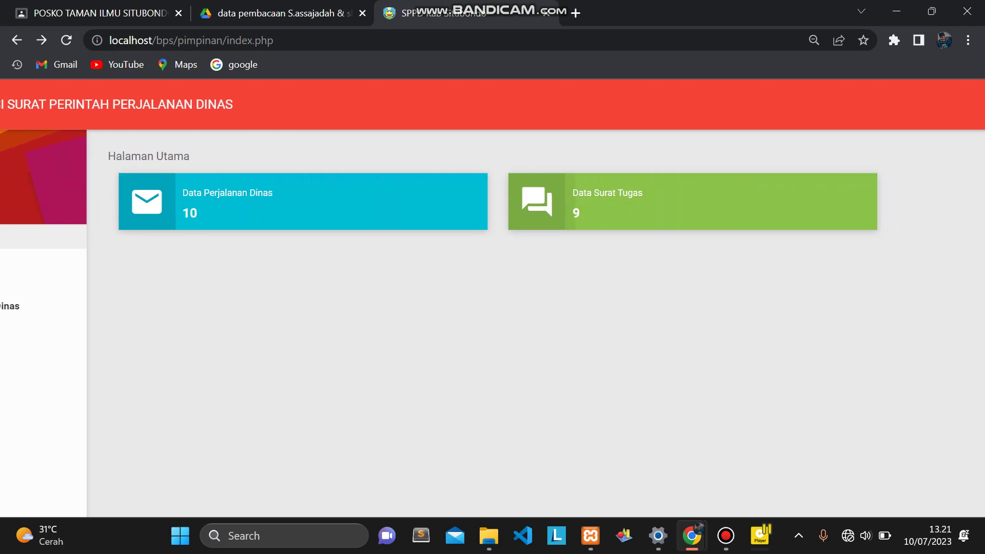
scroll(492, 298, left, 6)
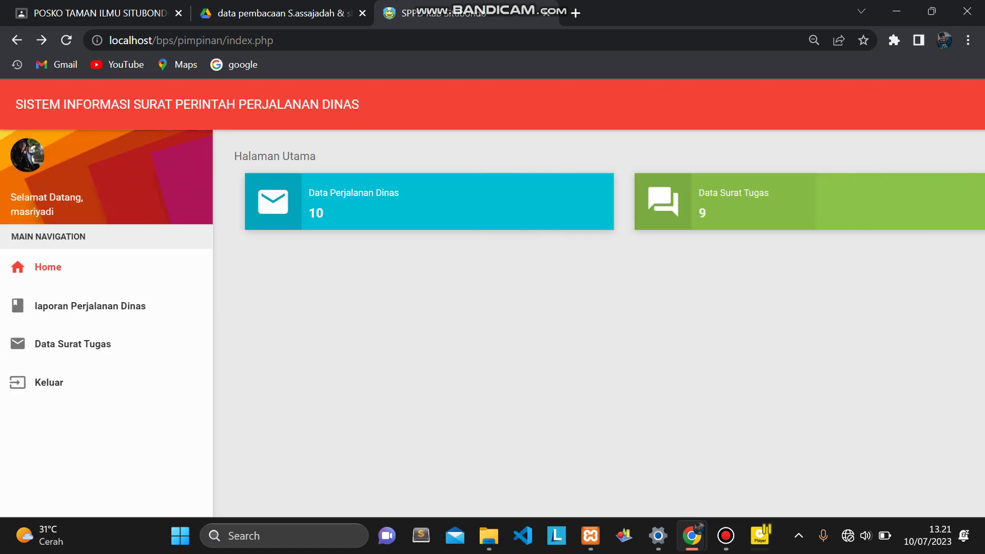
click(82, 306)
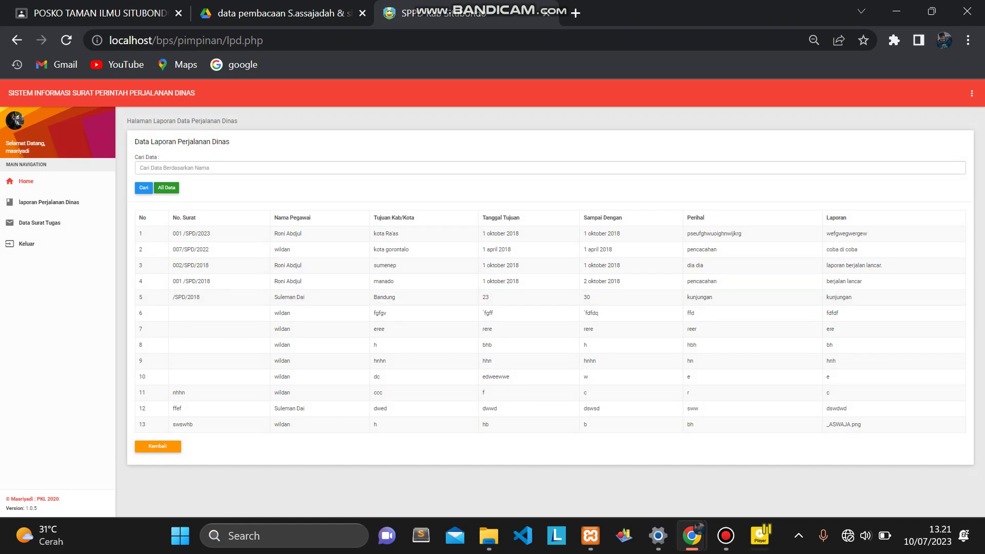
Open Data Surat Tugas and zoom in to read the nine assignment letters, then zoom back out.
click(40, 222)
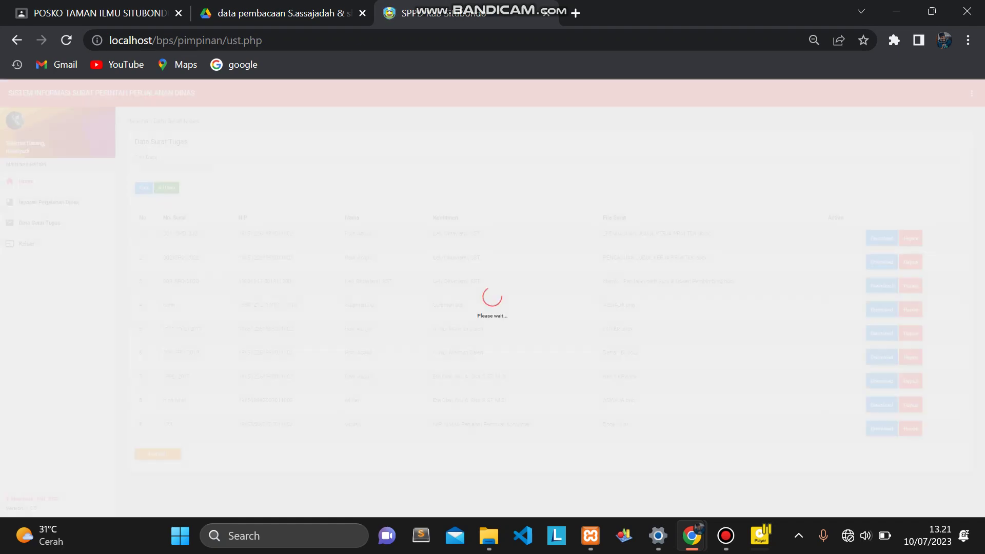
key(ctrl+plus)
key(ctrl+plus)
key(ctrl+plus)
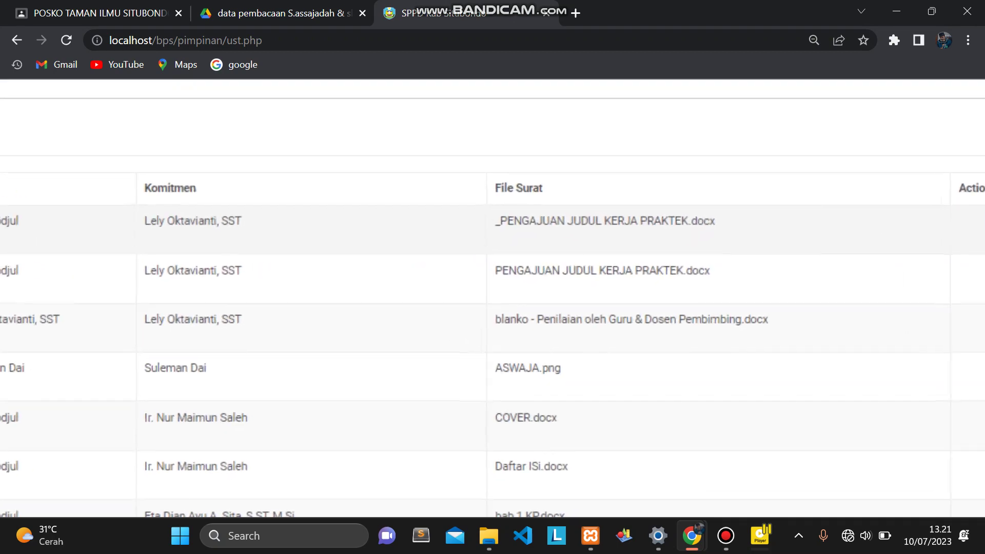
scroll(493, 297, right, 3)
scroll(493, 298, left, 10)
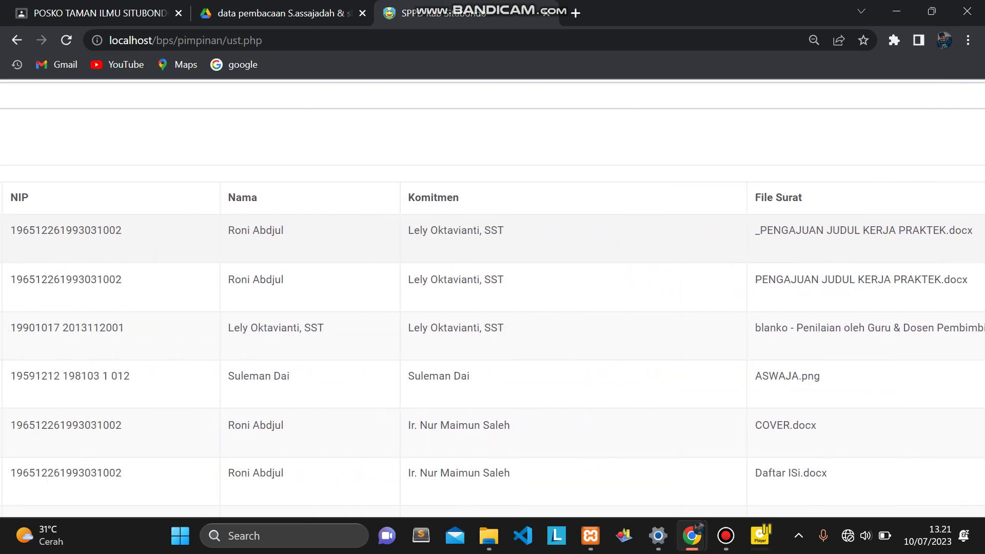
scroll(492, 297, down, 5)
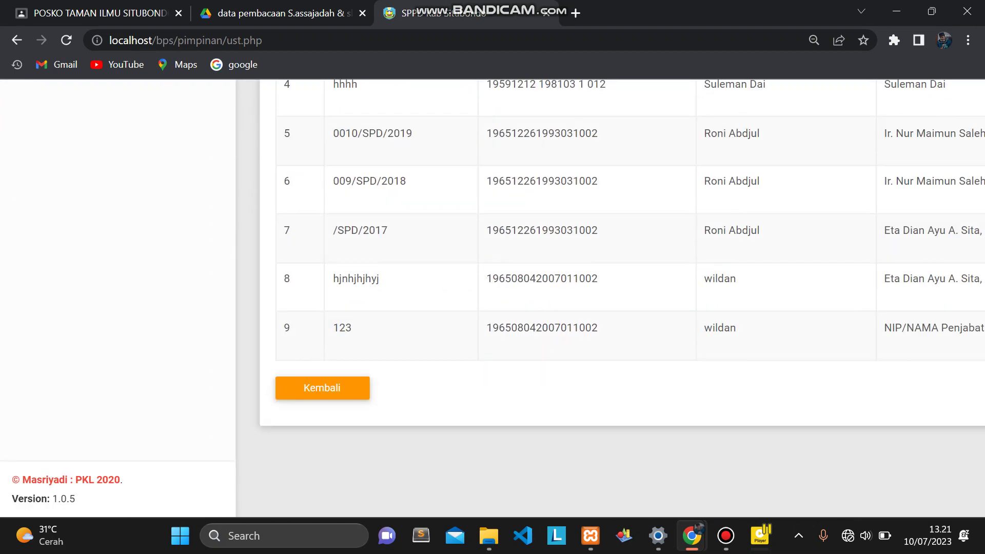
scroll(493, 298, right, 8)
scroll(492, 298, left, 8)
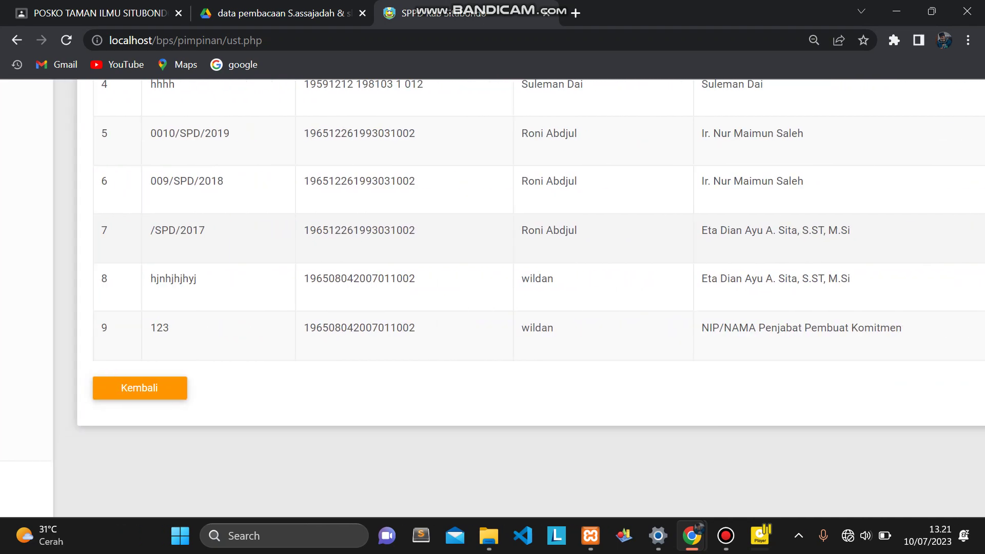
scroll(492, 298, up, 6)
scroll(493, 297, right, 10)
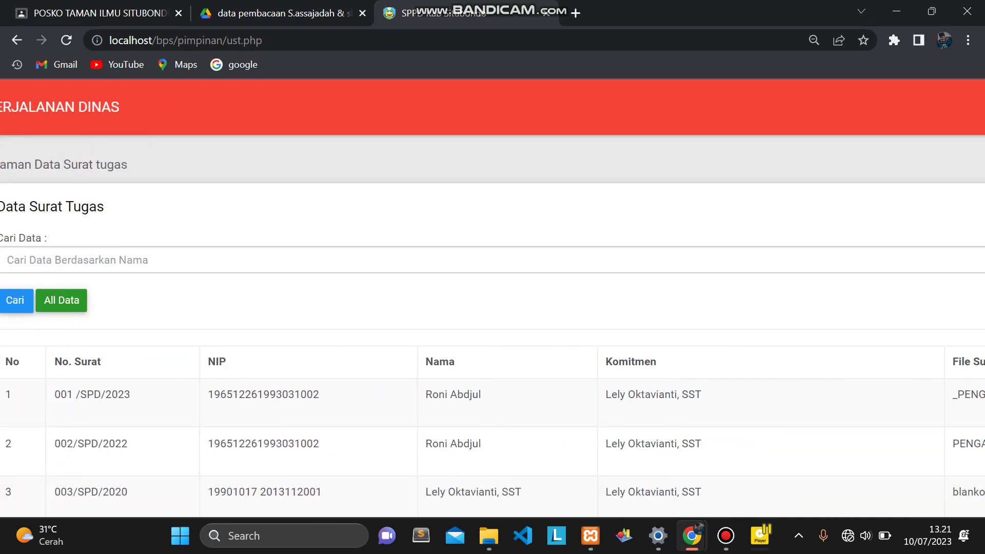
scroll(493, 298, left, 10)
scroll(493, 298, down, 5)
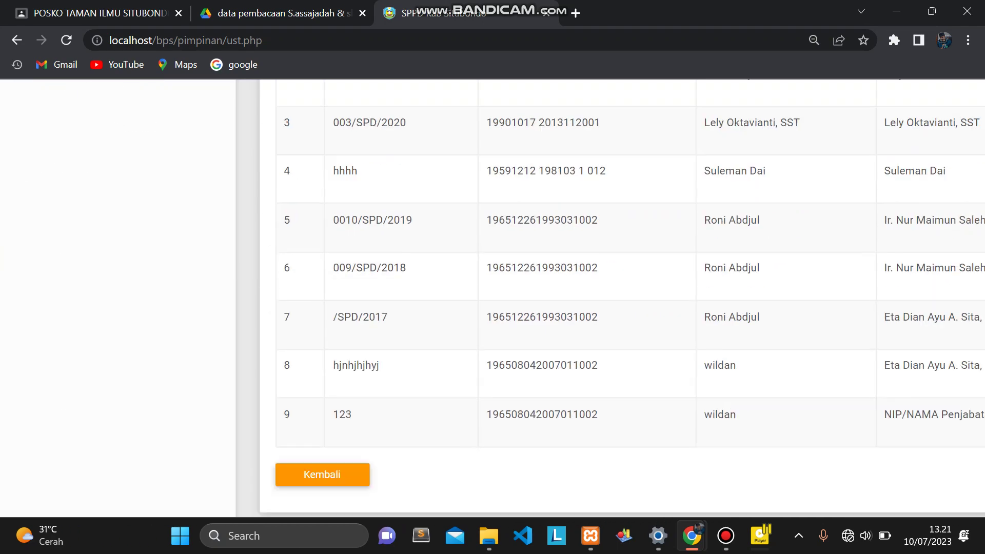
key(ctrl+minus)
key(ctrl+minus)
key(ctrl+minus)
key(ctrl+minus)
key(ctrl+minus)
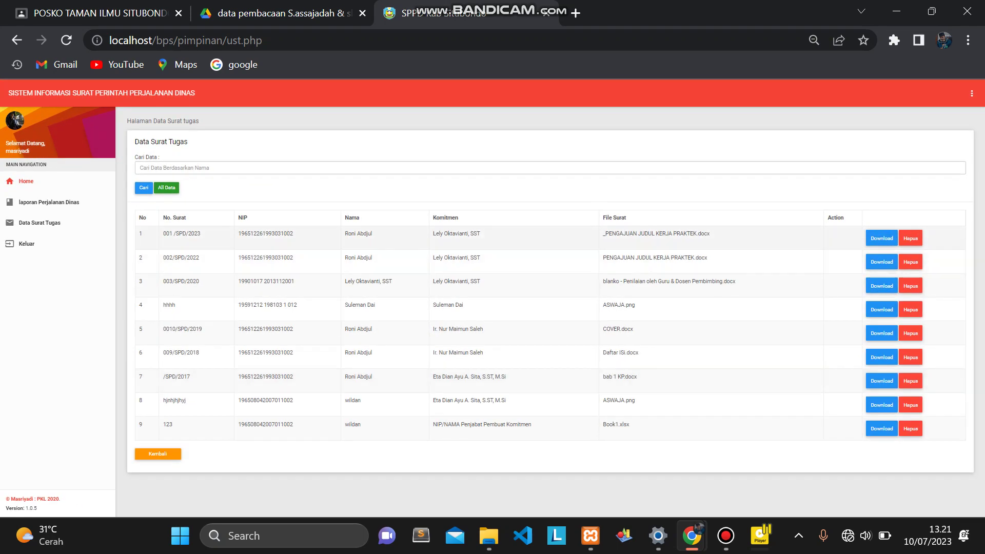
Switch to the Laporan Perjalanan Dinas report and back to Data Surat Tugas.
click(49, 203)
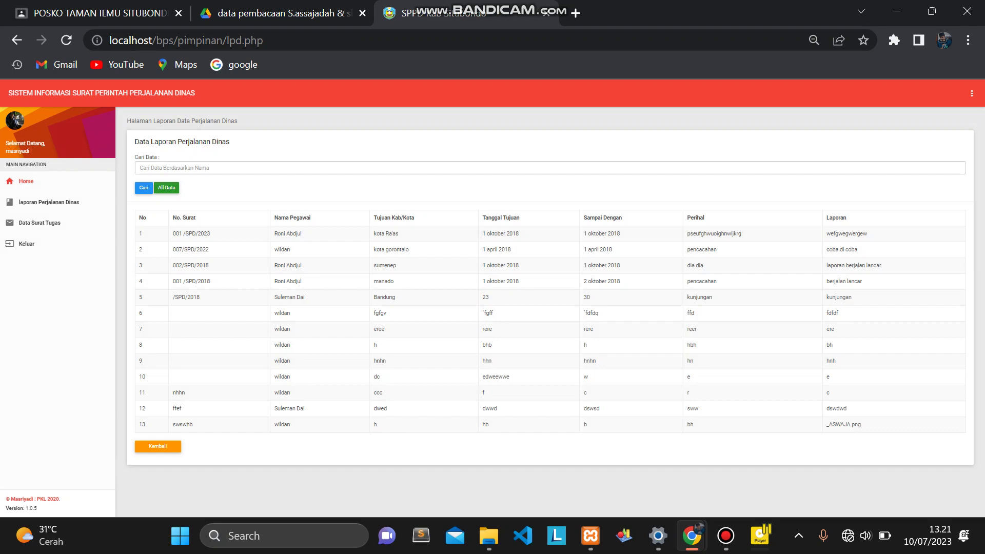
click(40, 222)
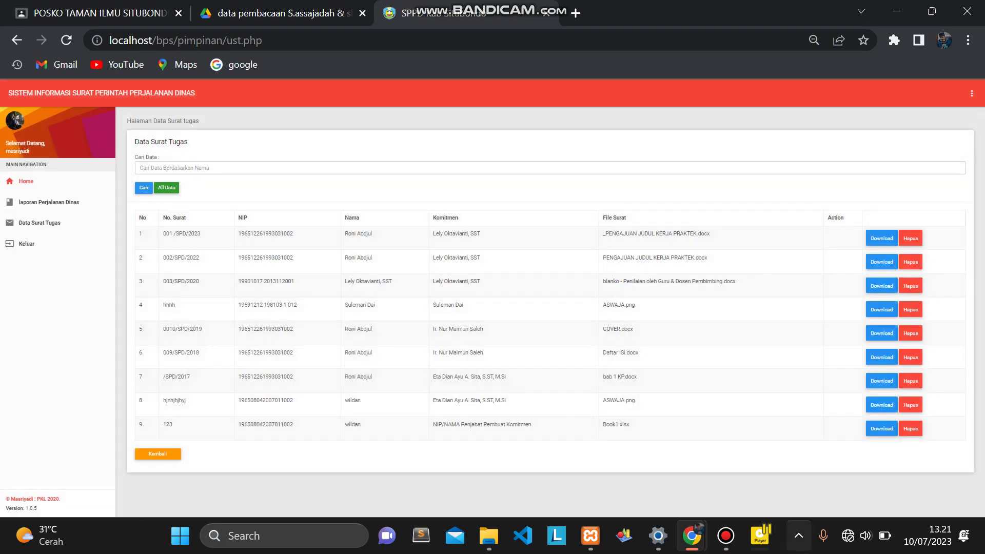
click(725, 535)
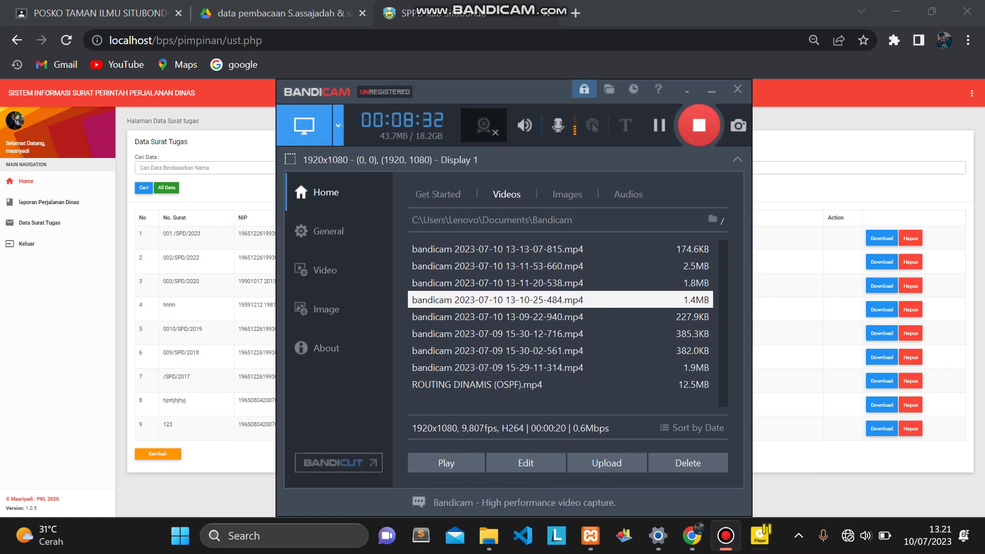
click(711, 91)
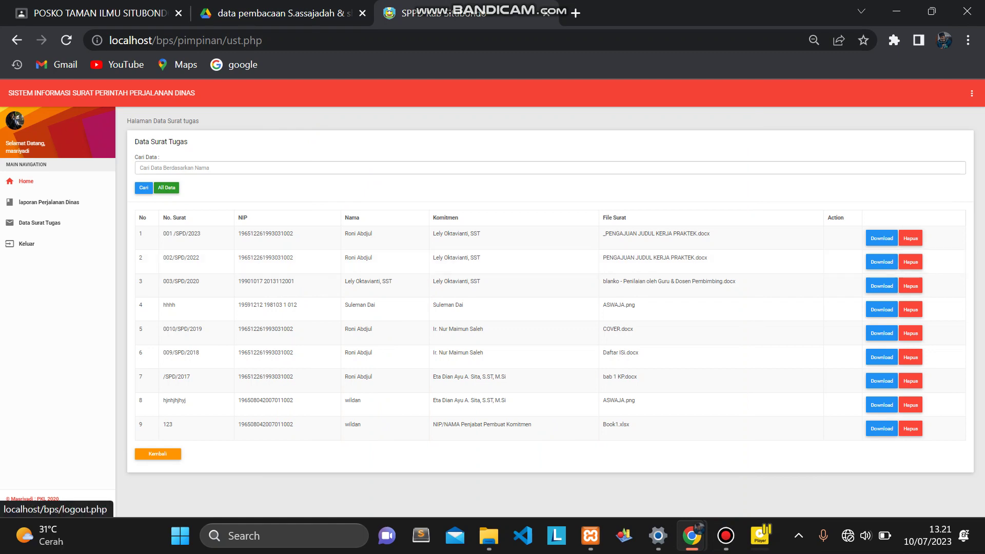
Log out of the leader account, confirming the exit prompt and dismissing the success alert.
click(26, 244)
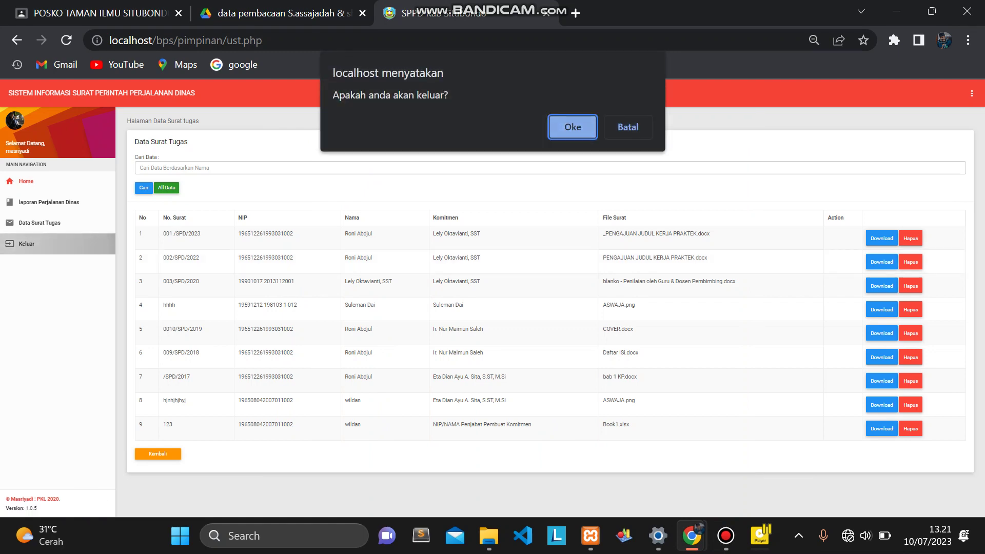
key(Return)
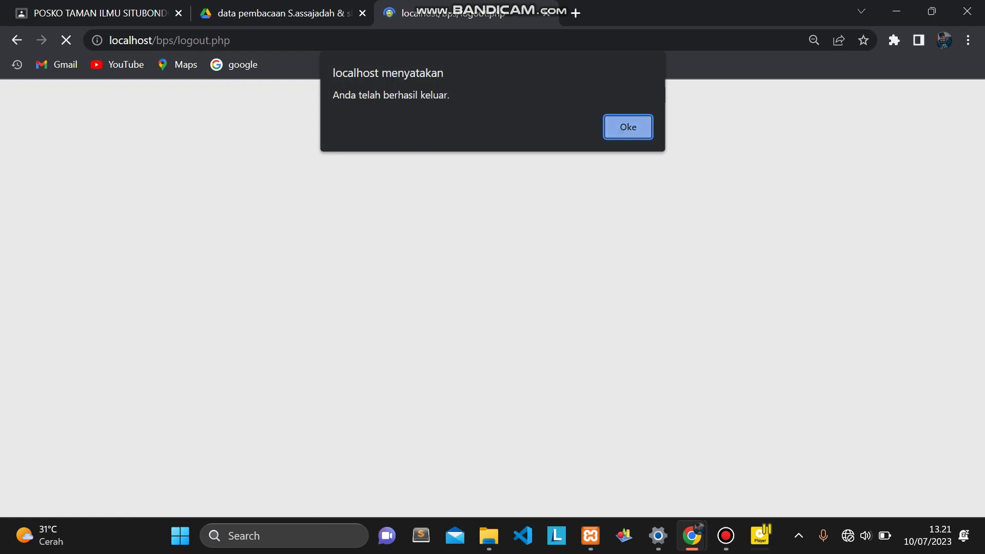
key(Return)
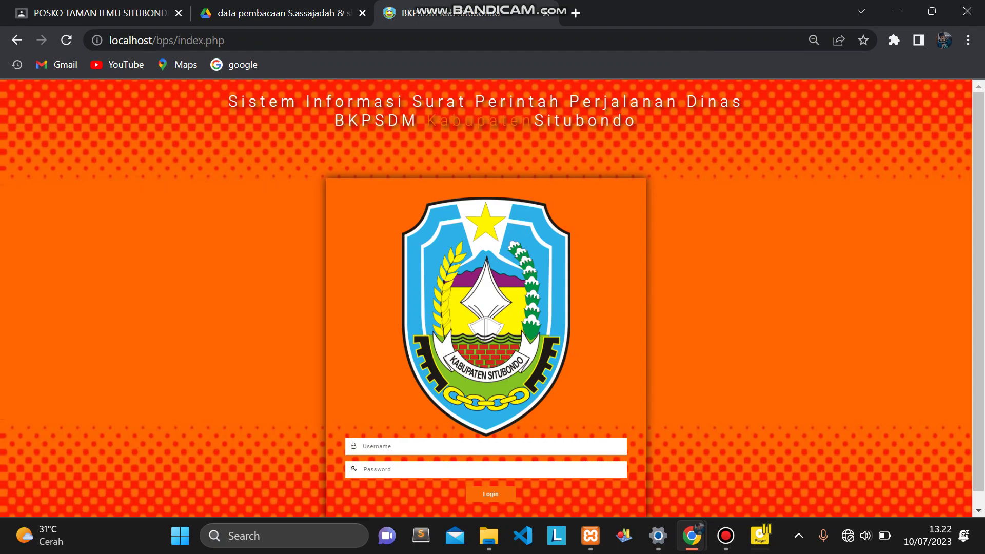
key(ctrl+plus)
key(ctrl+plus)
key(ctrl+plus)
key(ctrl+plus)
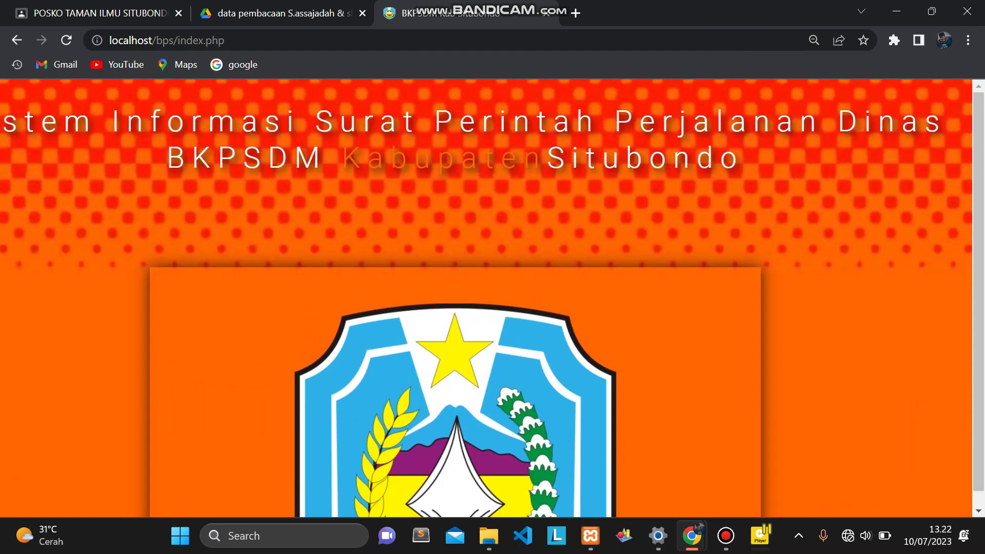
key(ctrl+minus)
key(ctrl+minus)
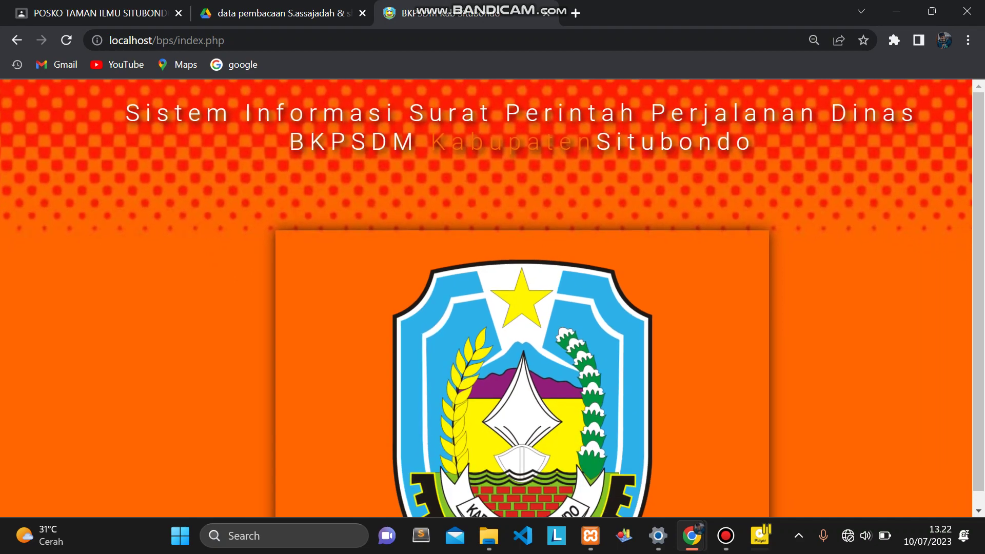
scroll(487, 298, down, 5)
scroll(487, 298, up, 5)
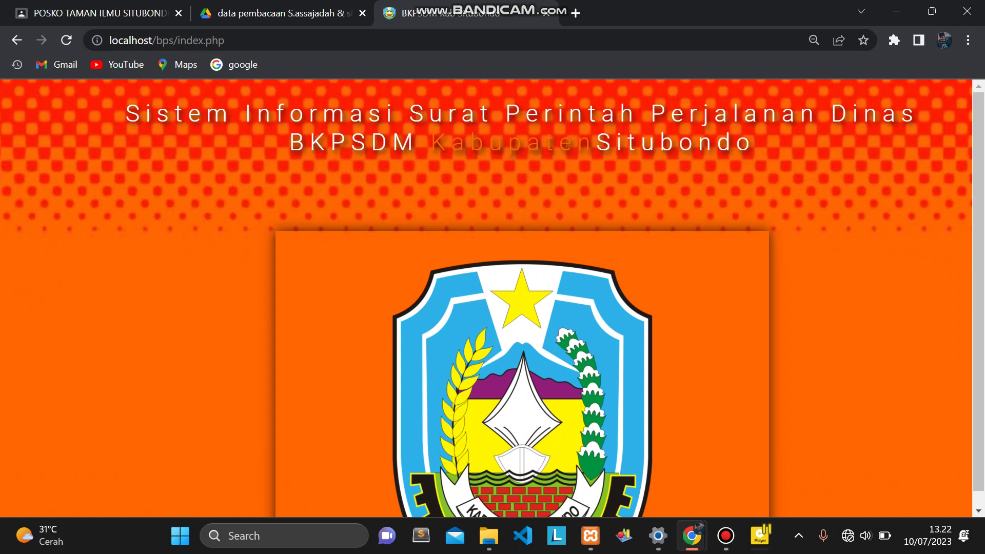
scroll(493, 298, down, 5)
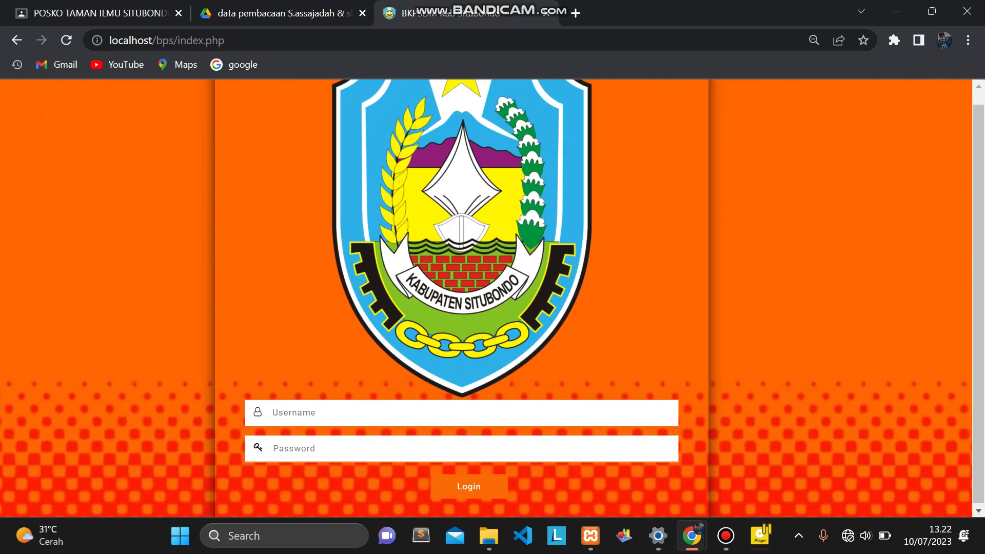
scroll(492, 298, up, 5)
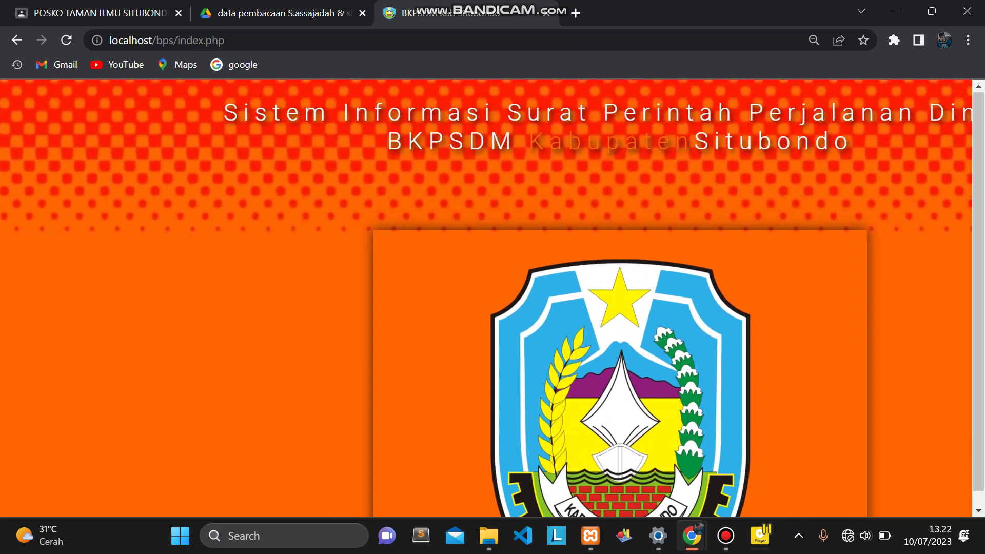